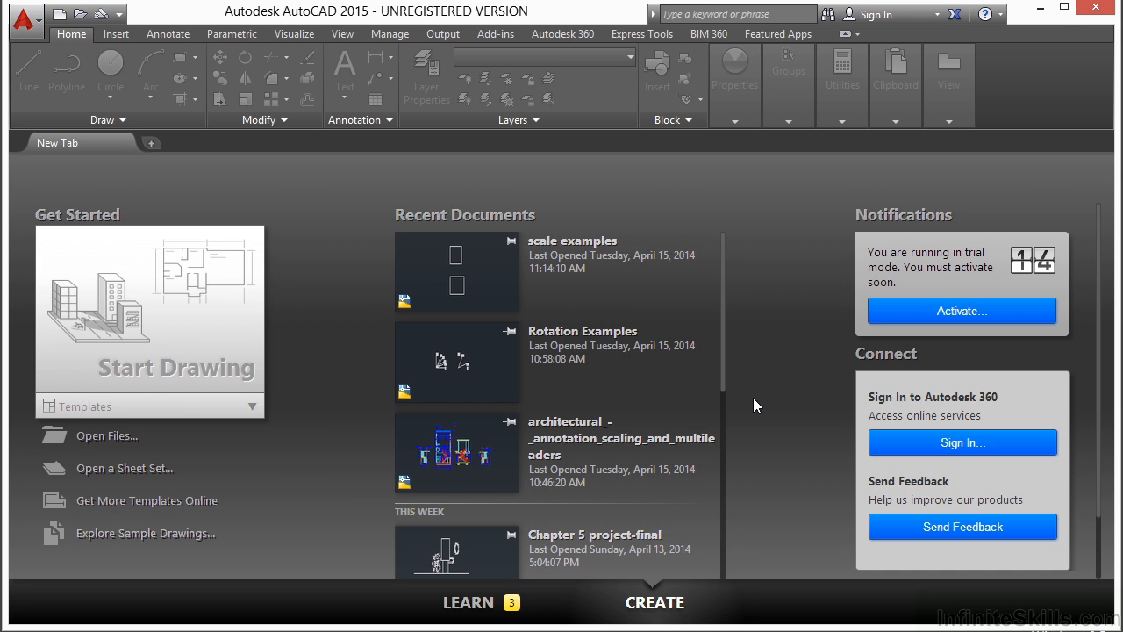
Step: Open the drawing Stretch Examples.dwg from the 06 folder
{"action": "left_click", "coordinate": [105, 437]}
{"action": "left_click", "coordinate": [495, 347]}
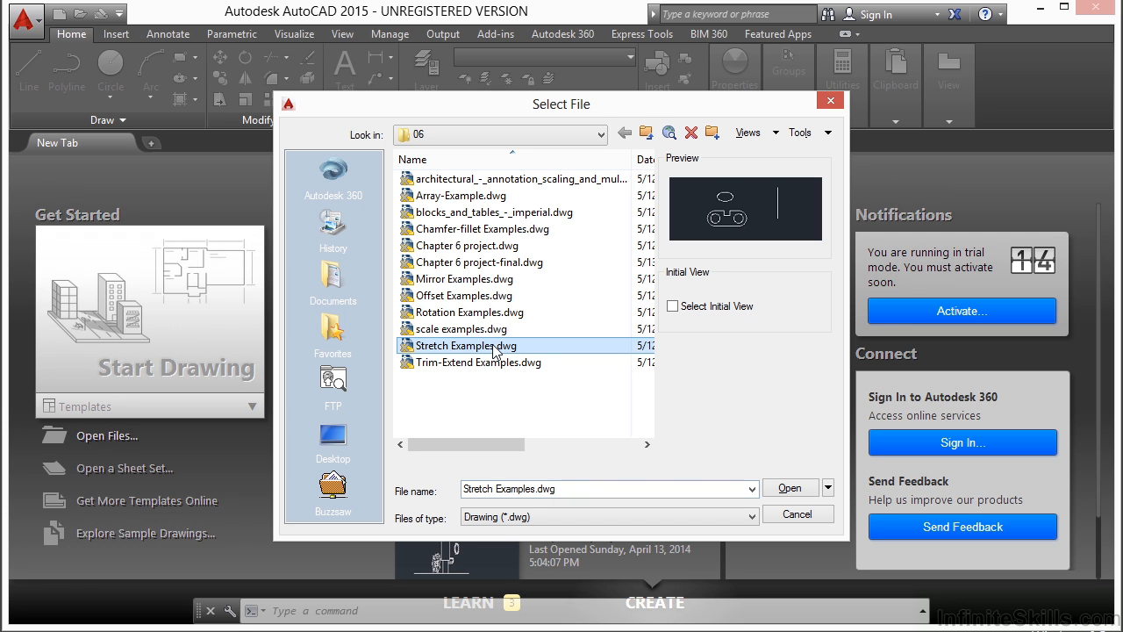
{"action": "left_click", "coordinate": [791, 488]}
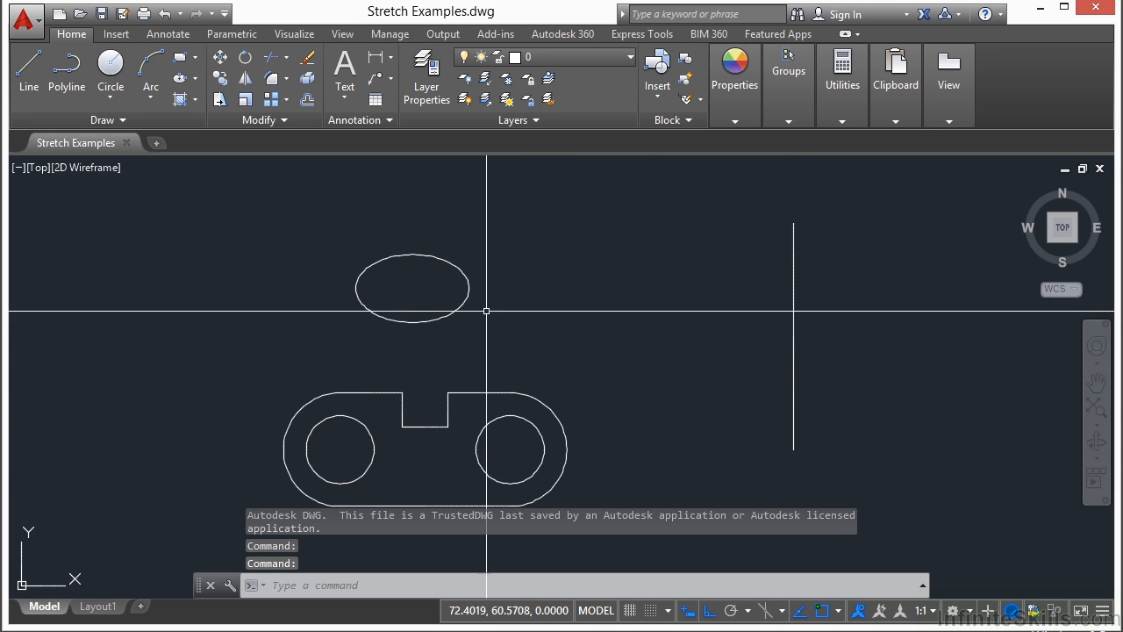
{"action": "middle_click_drag", "start_coordinate": [480, 369], "coordinate": [490, 291]}
{"action": "middle_click_drag", "start_coordinate": [683, 298], "coordinate": [667, 336]}
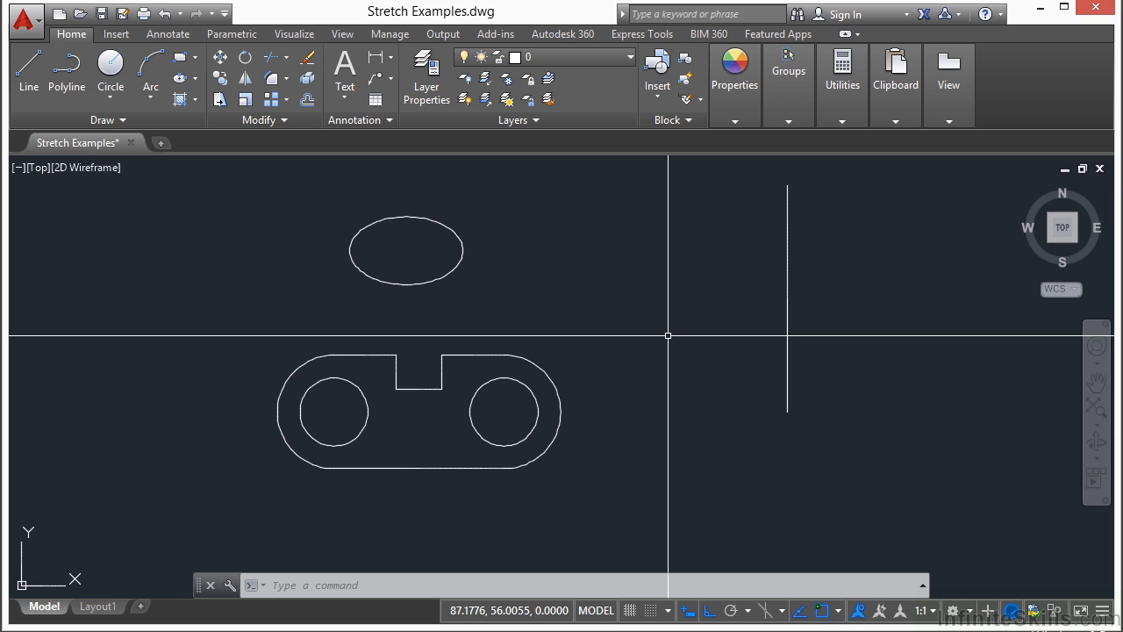
{"action": "type", "text": "h"}
{"action": "key", "text": "Escape"}
{"action": "key", "text": "Escape"}
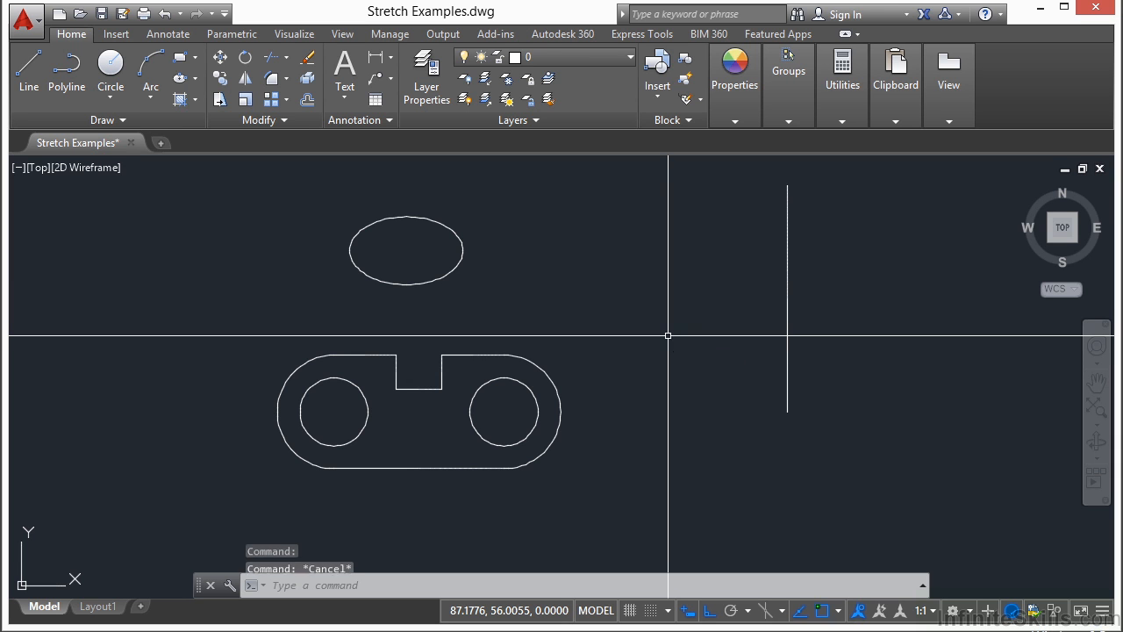
{"action": "type", "text": "S"}
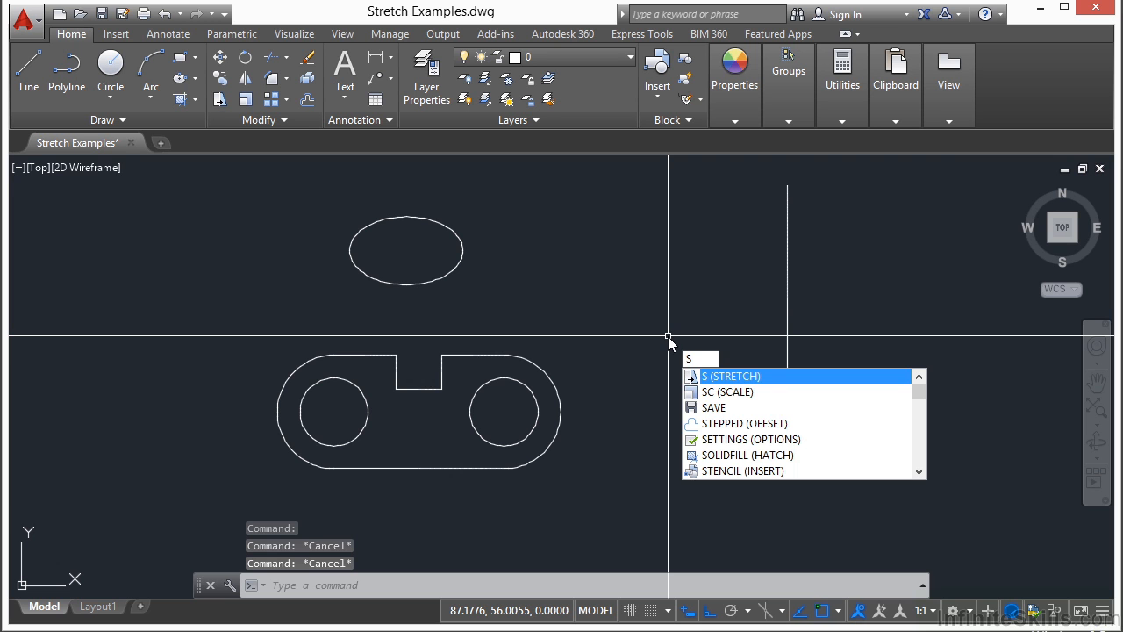
{"action": "key", "text": "Escape"}
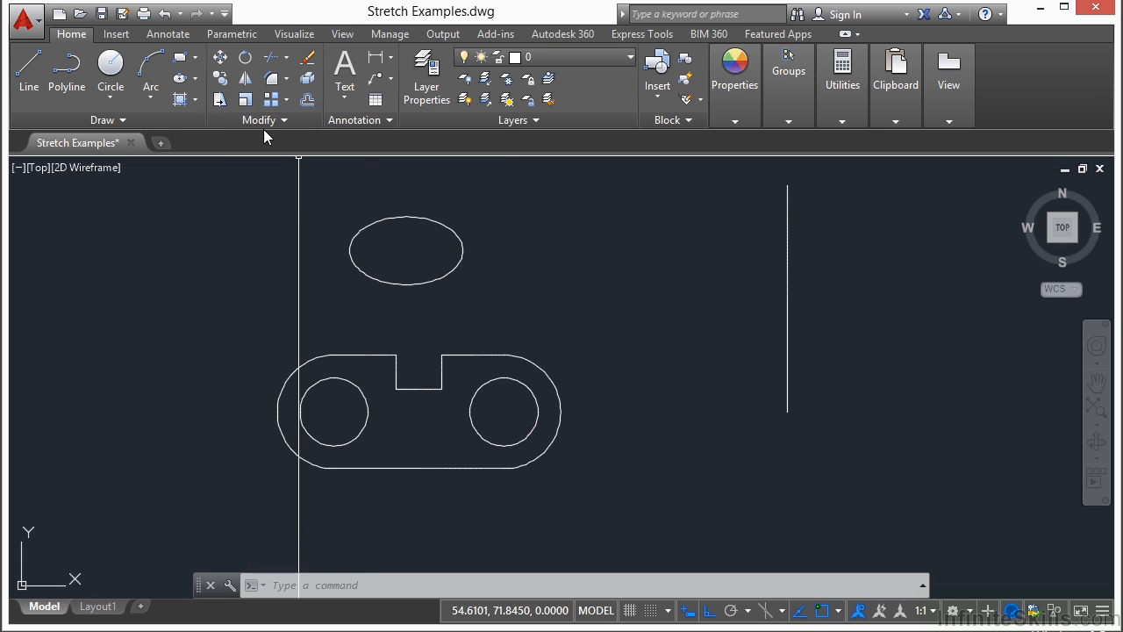
Step: Stretch the vertical line's upper end upward using a crossing window around that end
{"action": "left_click", "coordinate": [219, 101]}
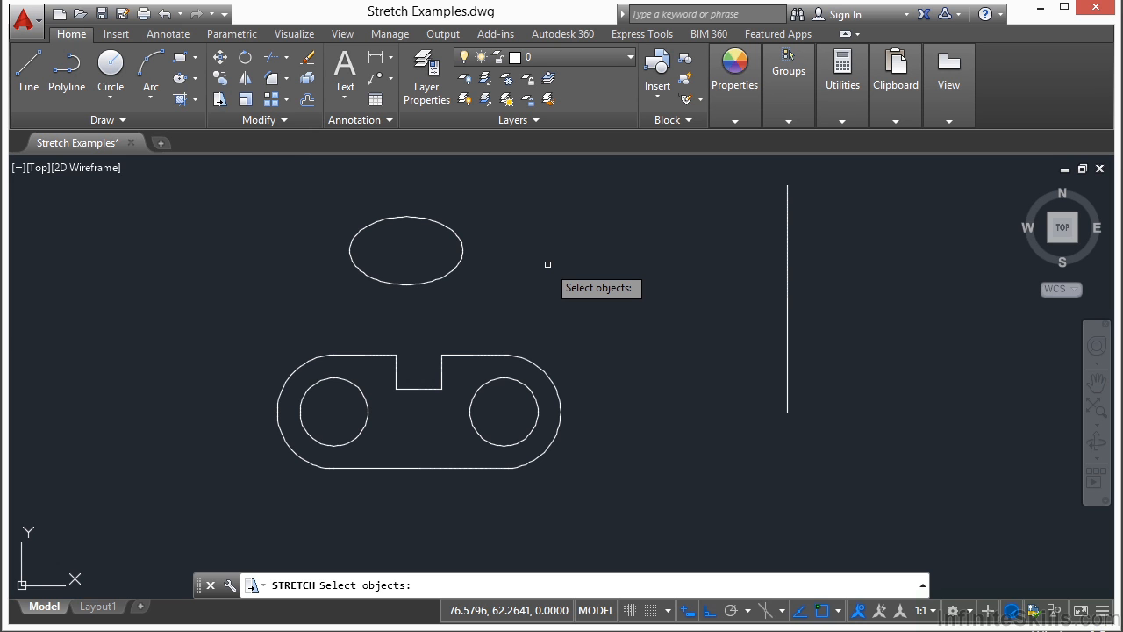
{"action": "left_click", "coordinate": [827, 375]}
{"action": "left_click", "coordinate": [733, 453]}
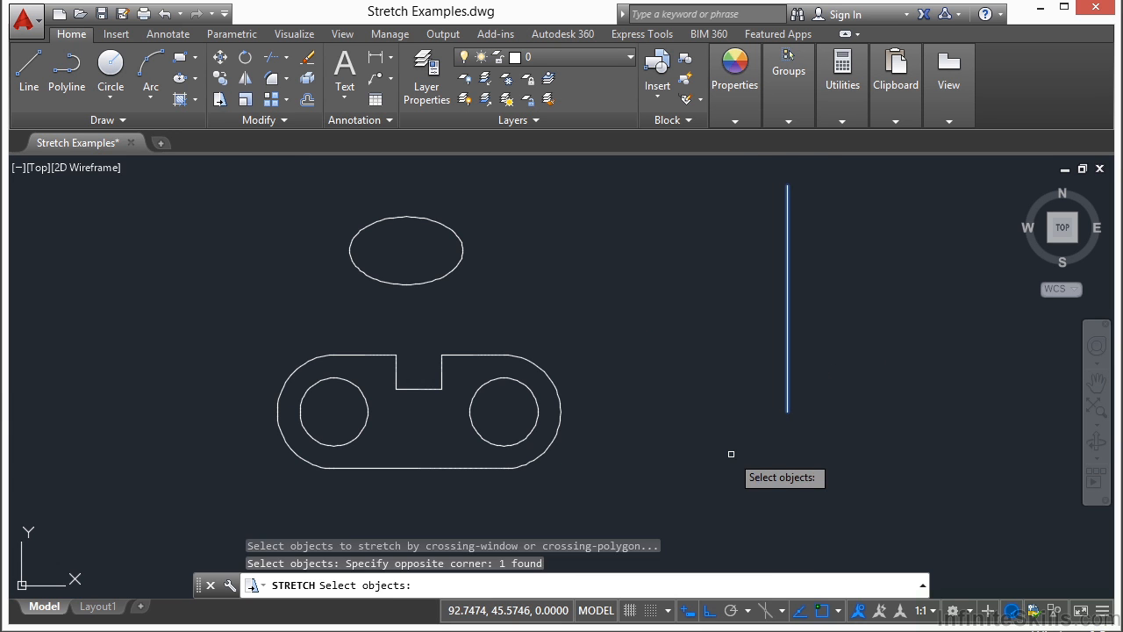
{"action": "key", "text": "Return"}
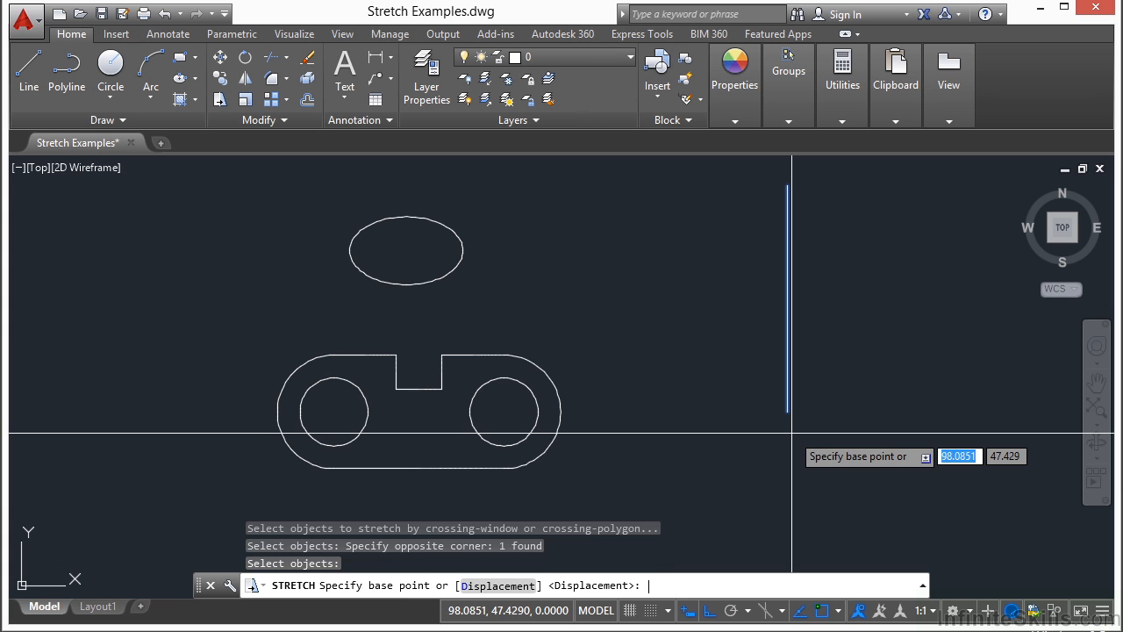
{"action": "left_click", "coordinate": [868, 382]}
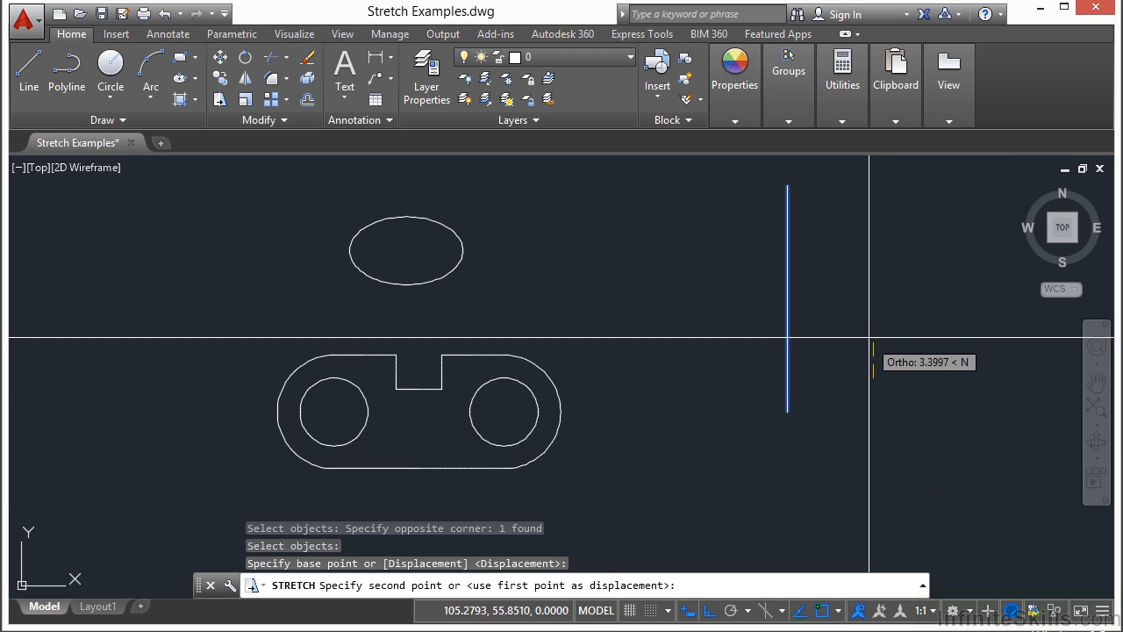
{"action": "left_click", "coordinate": [875, 284]}
Step: Stretch the vertical line's lower end downward about 12 units with a crossing window around it
{"action": "key", "text": "Return"}
{"action": "left_click", "coordinate": [797, 300]}
{"action": "left_click", "coordinate": [852, 326]}
{"action": "key", "text": "Return"}
{"action": "left_click", "coordinate": [856, 308]}
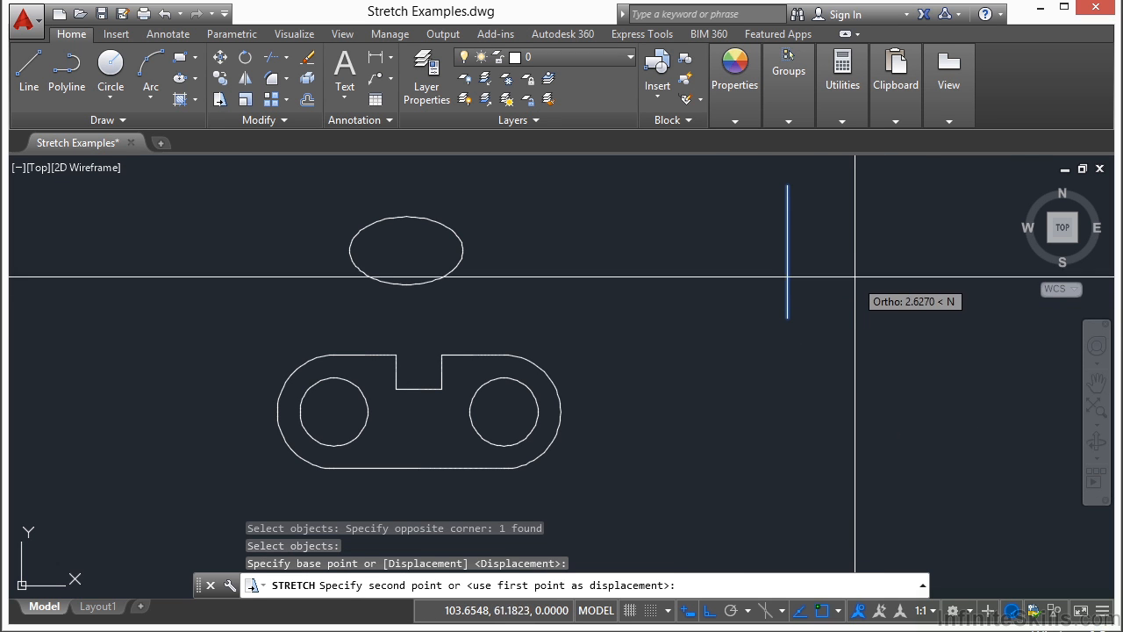
{"action": "left_click", "coordinate": [883, 446]}
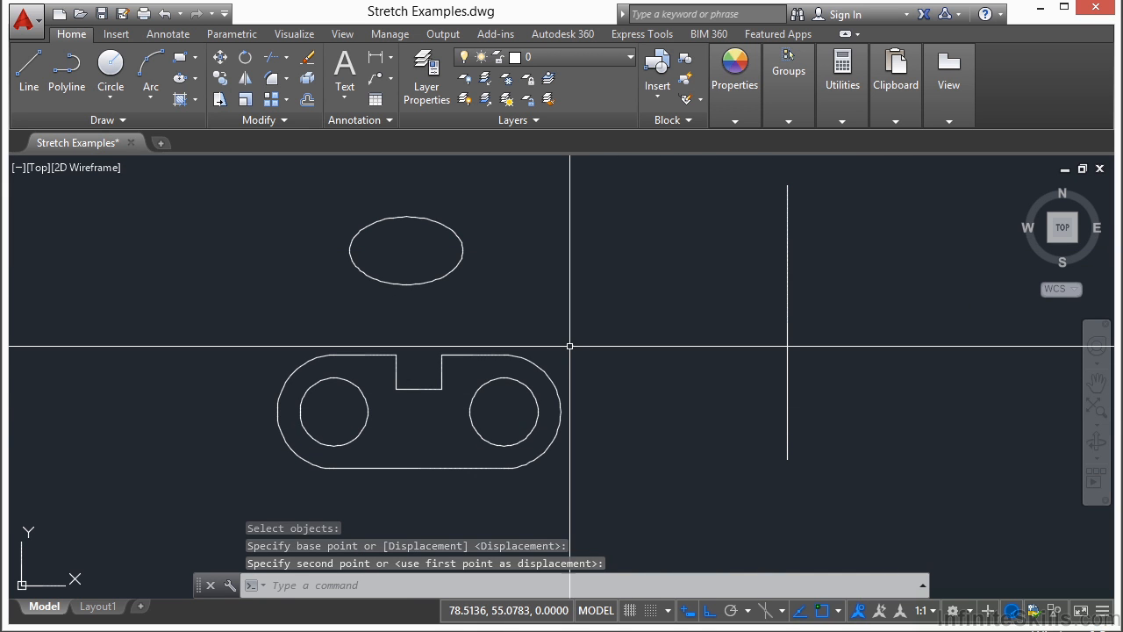
Step: Move the whole vertical line down with Stretch by enclosing it entirely in a crossing window
{"action": "scroll", "coordinate": [567, 321], "scroll_direction": "down", "scroll_amount": 2}
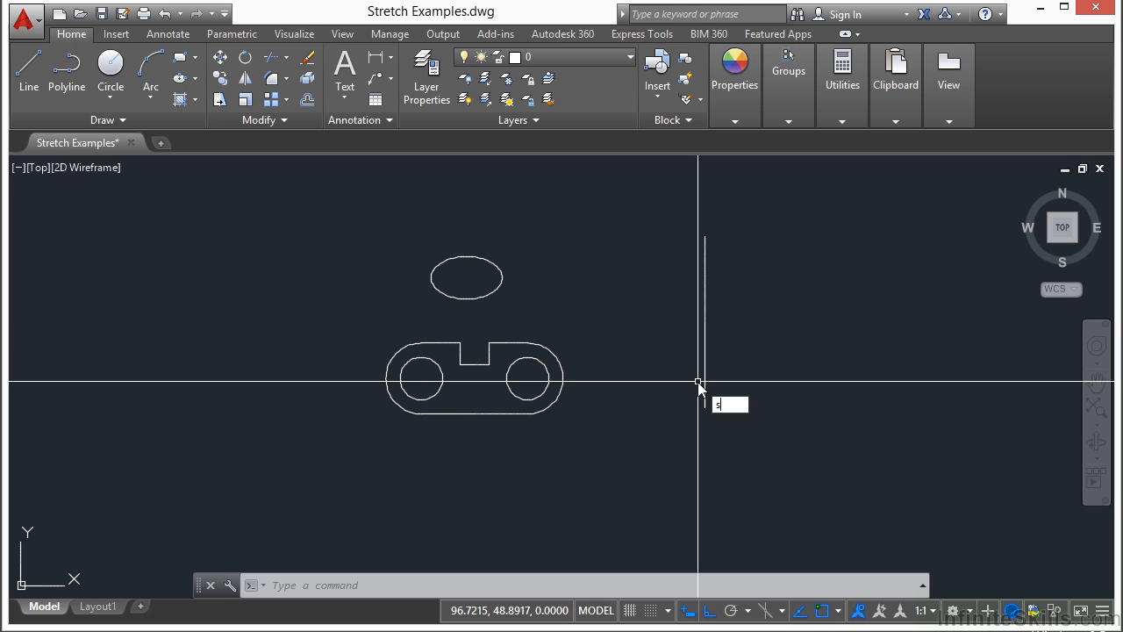
{"action": "type", "text": "s"}
{"action": "key", "text": "Return"}
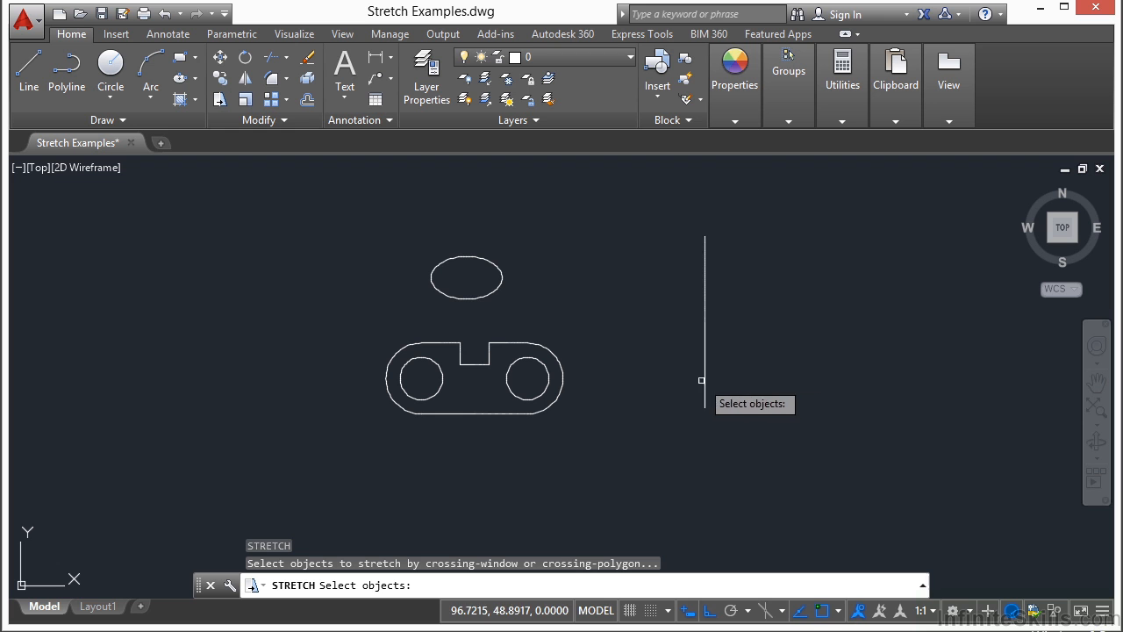
{"action": "left_click", "coordinate": [802, 203]}
{"action": "left_click", "coordinate": [659, 452]}
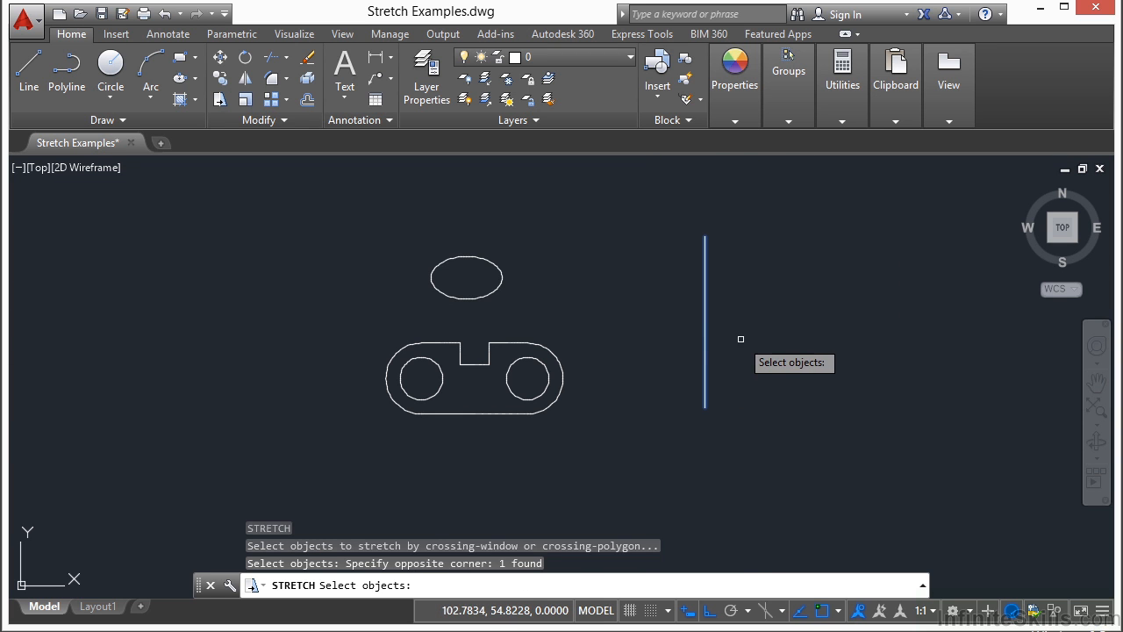
{"action": "key", "text": "Return"}
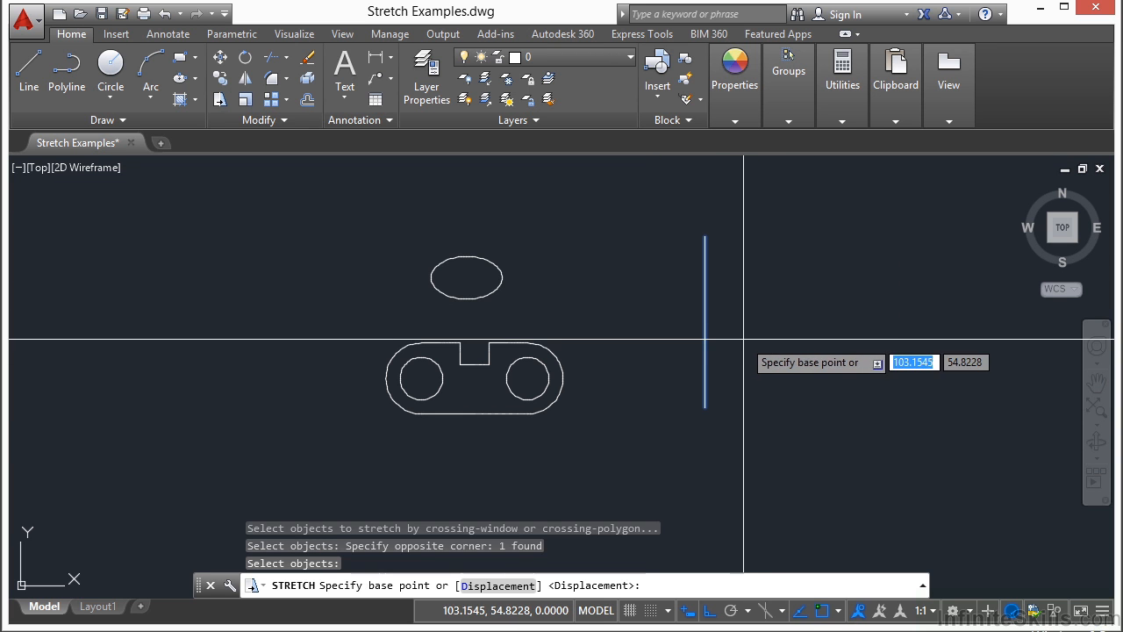
{"action": "left_click", "coordinate": [828, 211]}
{"action": "left_click", "coordinate": [793, 301]}
Step: Stretch the entire vertical line to the right by enclosing it completely in a crossing window
{"action": "key", "text": "Return"}
{"action": "left_click", "coordinate": [794, 289]}
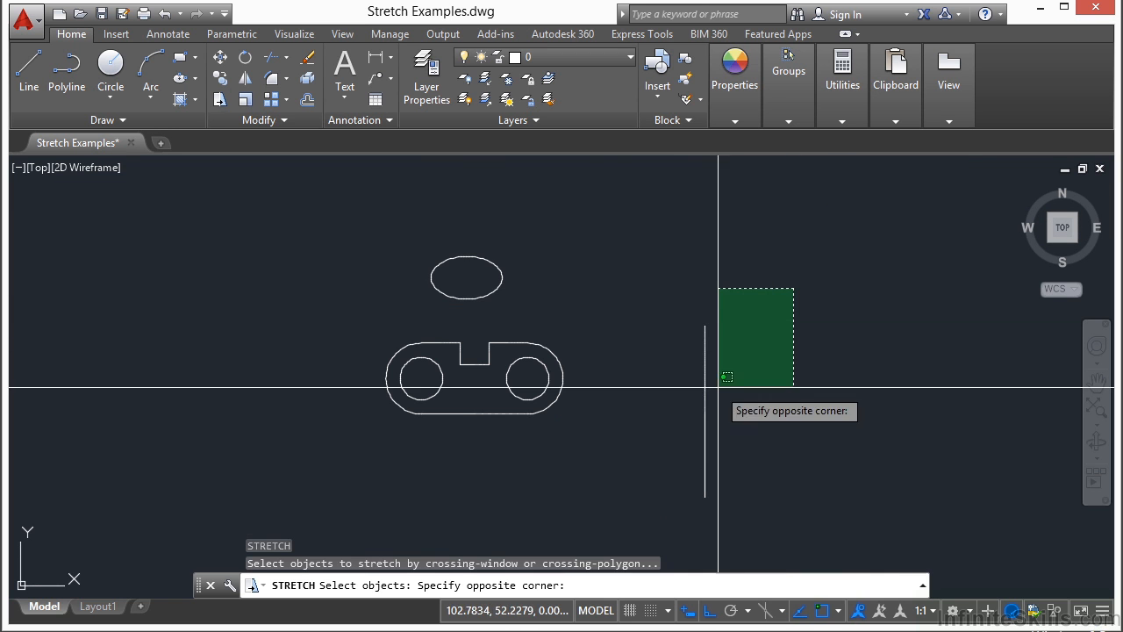
{"action": "left_click", "coordinate": [668, 496]}
{"action": "key", "text": "Return"}
{"action": "left_click", "coordinate": [756, 384]}
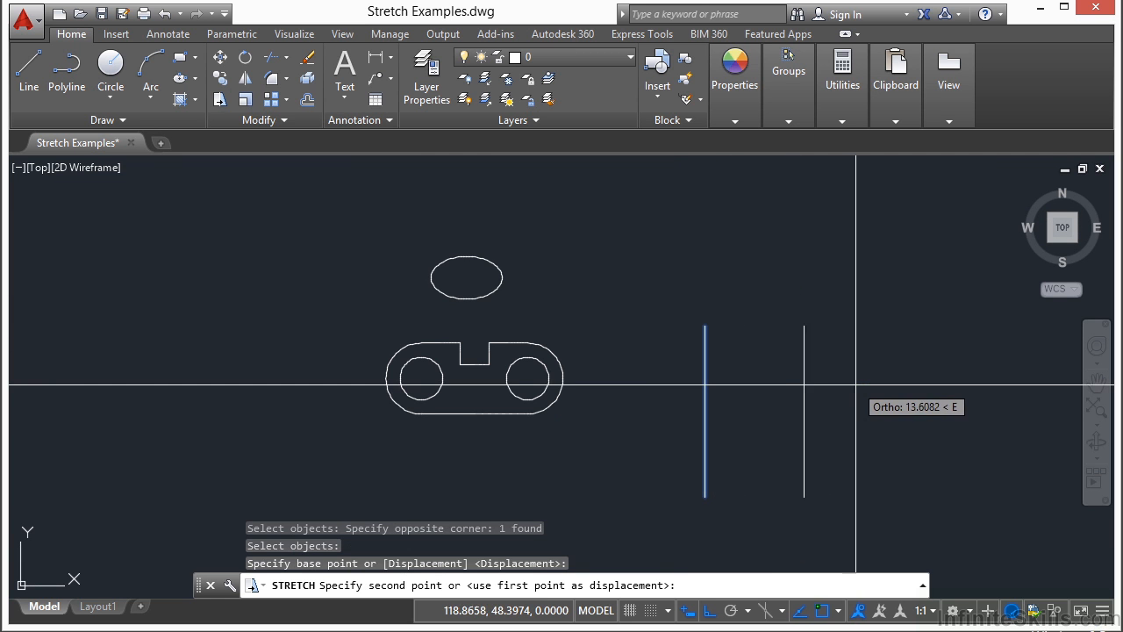
{"action": "left_click", "coordinate": [865, 380]}
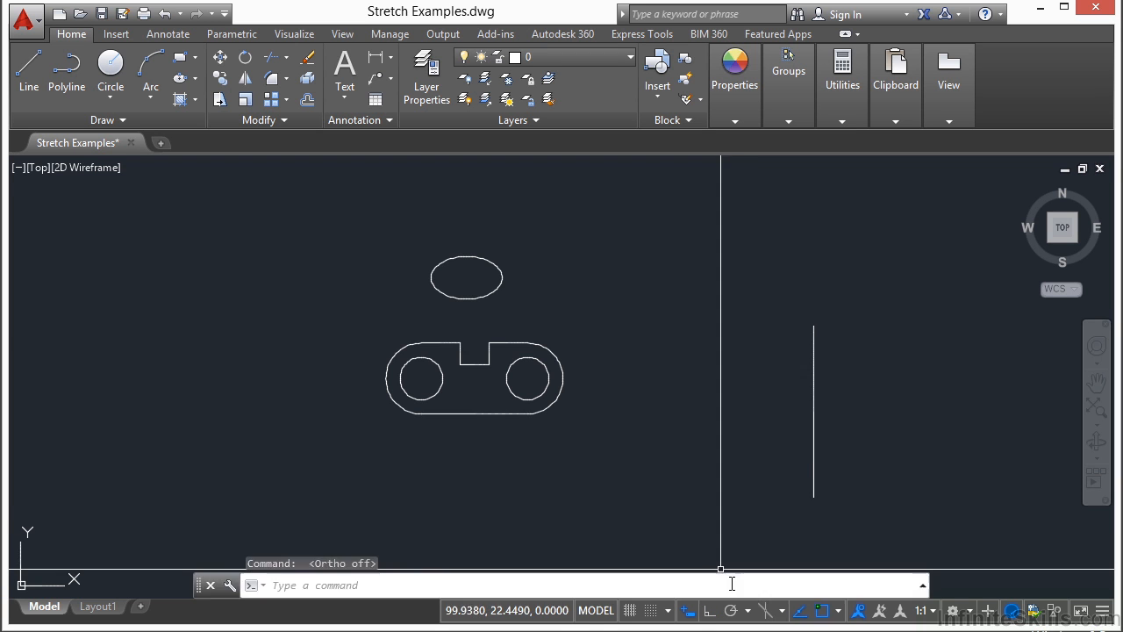
Step: Shift the whole vertical line up and to the left with Stretch using a crossing window
{"action": "type", "text": "s"}
{"action": "key", "text": "Return"}
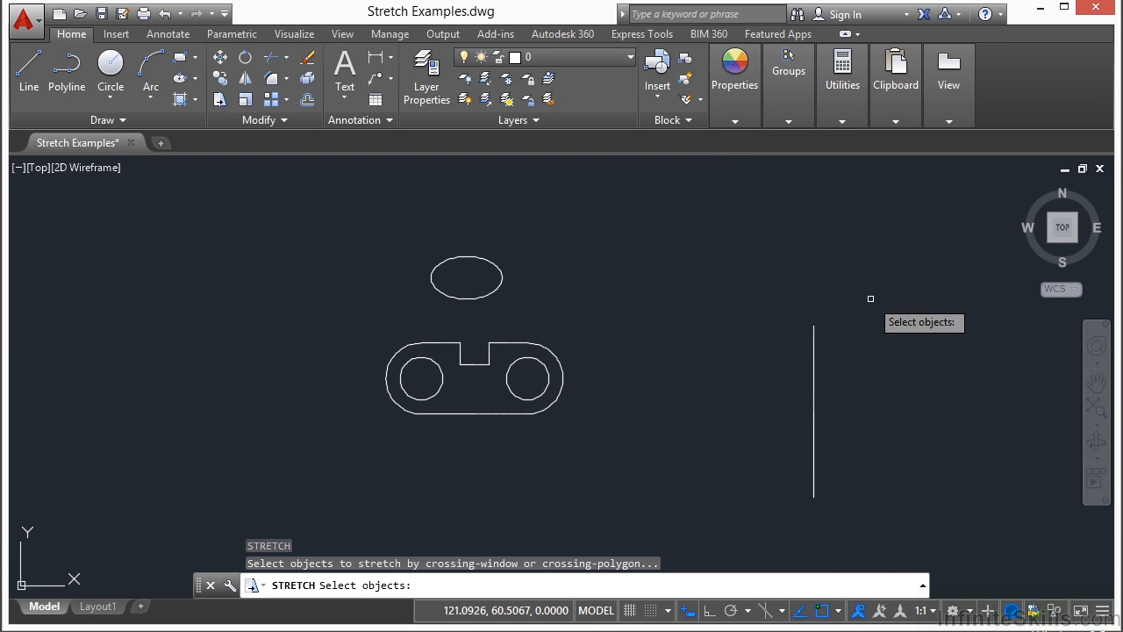
{"action": "left_click", "coordinate": [871, 292]}
{"action": "left_click", "coordinate": [756, 517]}
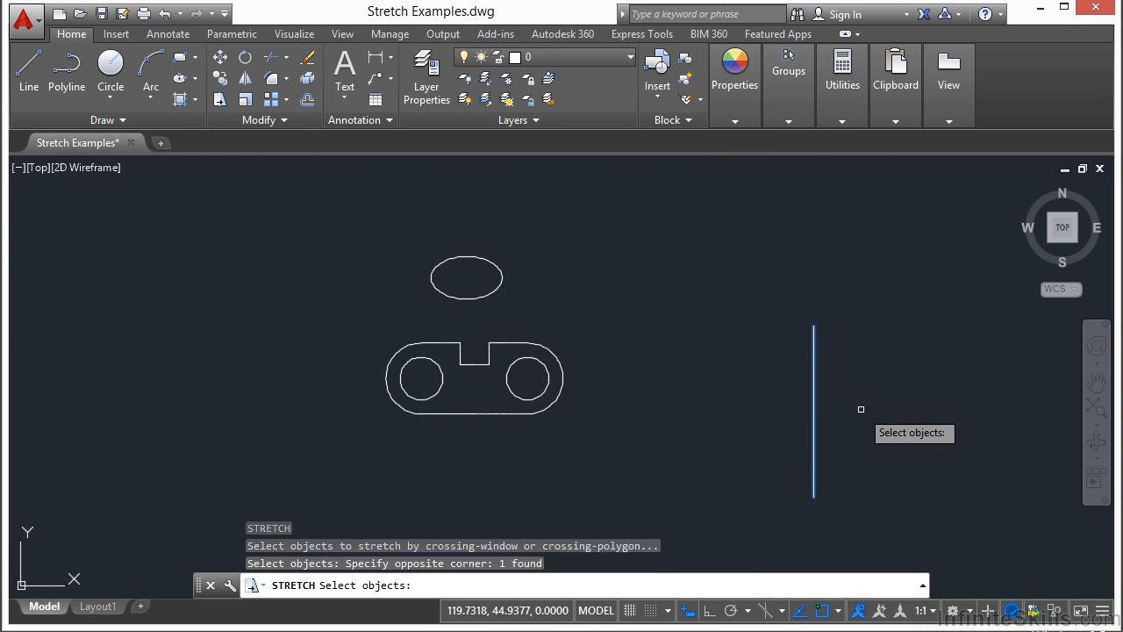
{"action": "key", "text": "Return"}
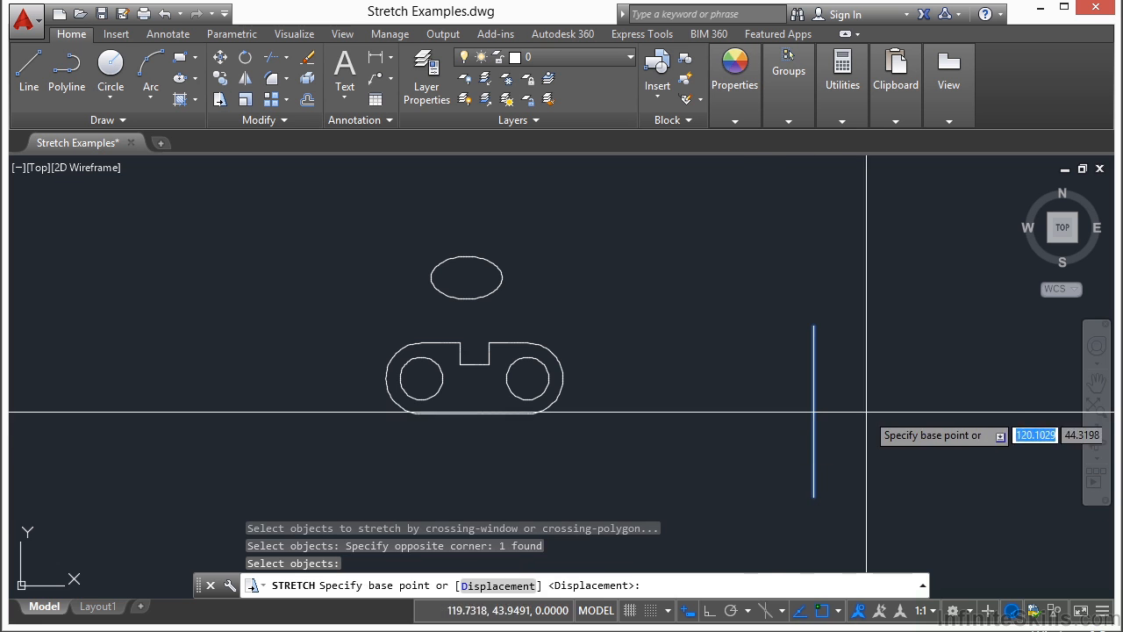
{"action": "left_click", "coordinate": [909, 371]}
{"action": "left_click", "coordinate": [820, 259]}
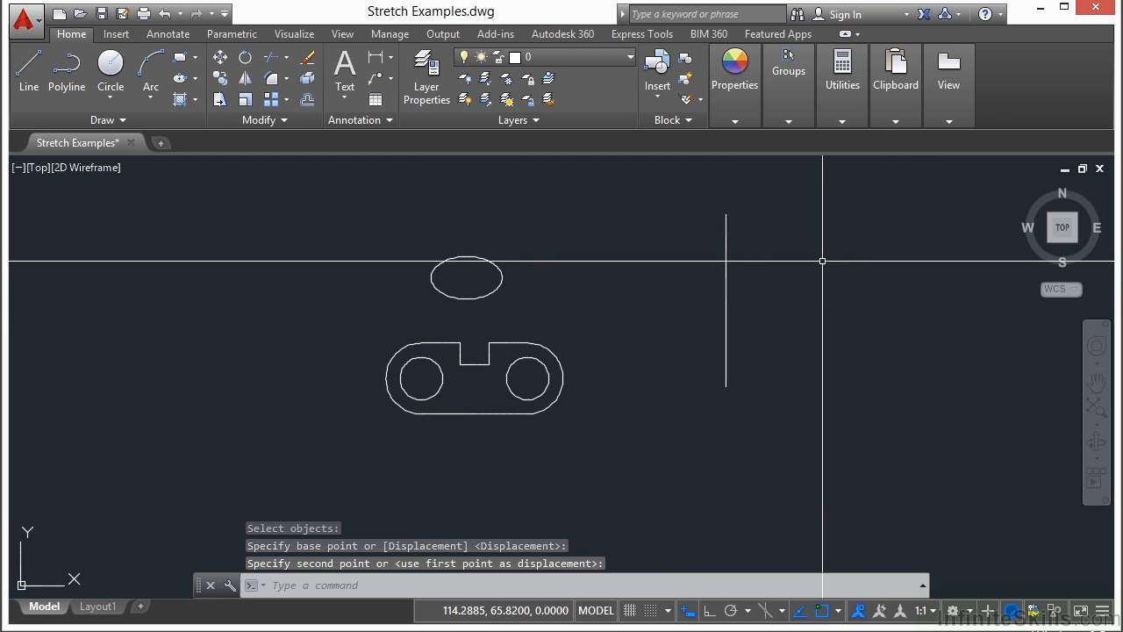
Step: Stretch the line's upper endpoint down and to the right so the line becomes slanted
{"action": "key", "text": "Return"}
{"action": "left_click", "coordinate": [747, 210]}
{"action": "left_click", "coordinate": [697, 244]}
{"action": "key", "text": "Return"}
{"action": "left_click", "coordinate": [772, 237]}
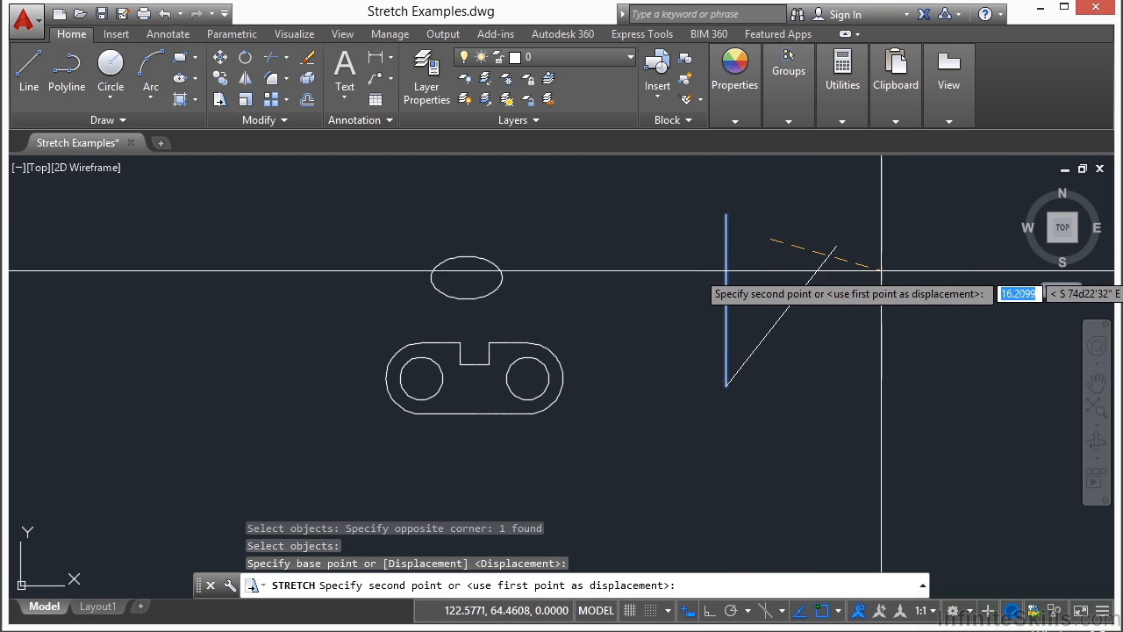
{"action": "left_click", "coordinate": [943, 351]}
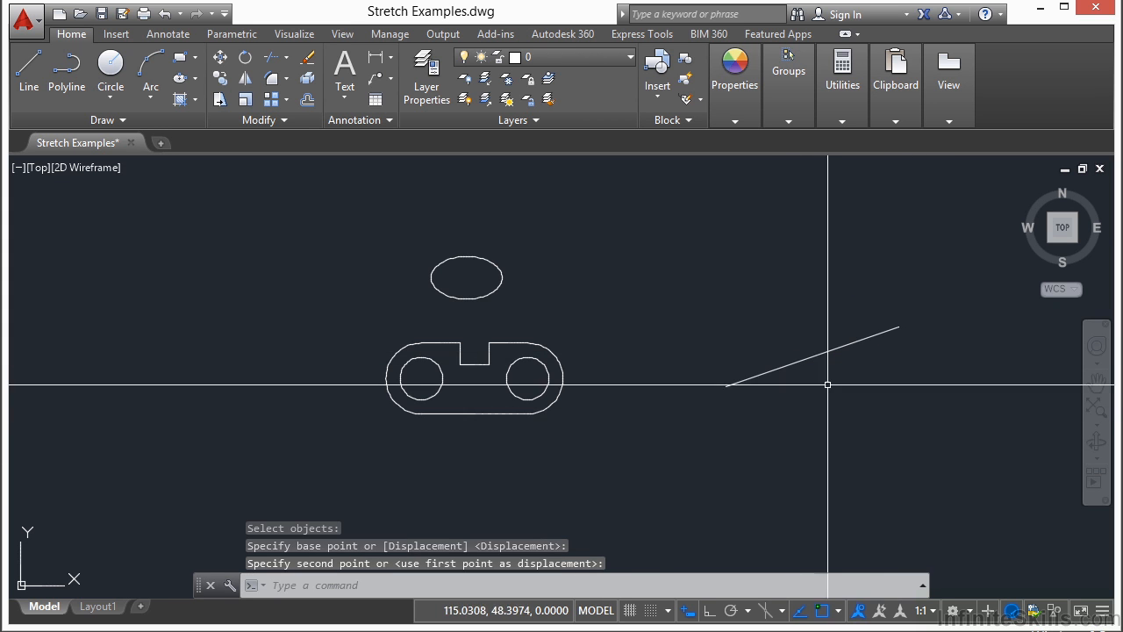
Step: Stretch the whole slanted line up and to the left using a crossing window around it
{"action": "key", "text": "Return"}
{"action": "left_click", "coordinate": [744, 329]}
{"action": "left_click", "coordinate": [687, 403]}
{"action": "key", "text": "Return"}
{"action": "double_click", "coordinate": [677, 378]}
{"action": "left_click", "coordinate": [674, 367]}
{"action": "double_click", "coordinate": [919, 279]}
{"action": "left_click", "coordinate": [819, 397]}
{"action": "key", "text": "Return"}
{"action": "left_click", "coordinate": [819, 397]}
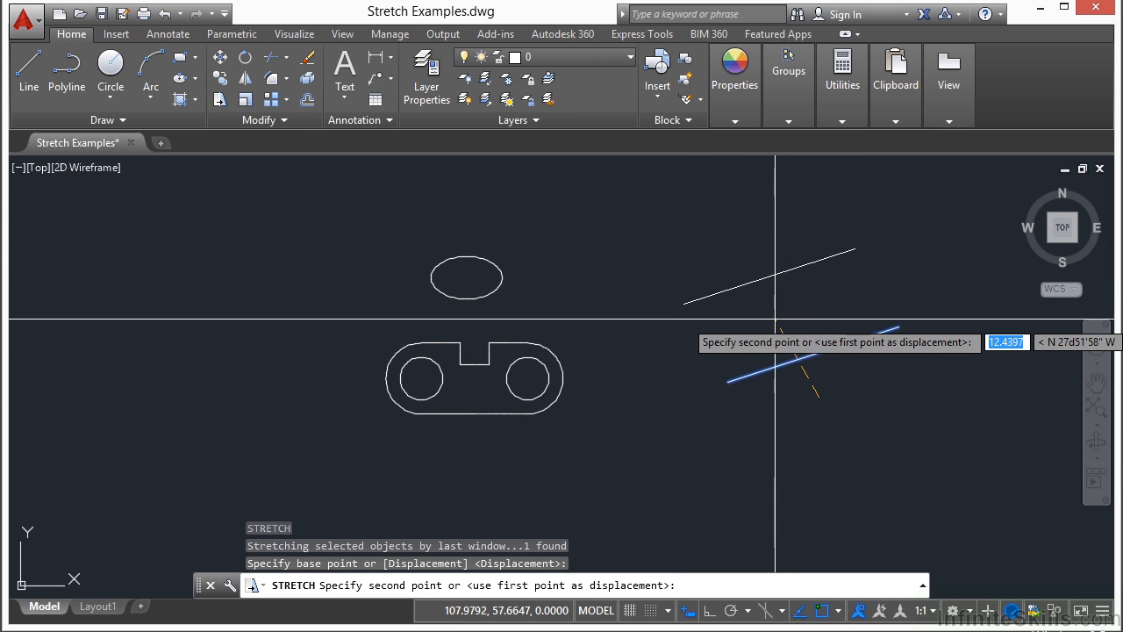
{"action": "left_click", "coordinate": [775, 319]}
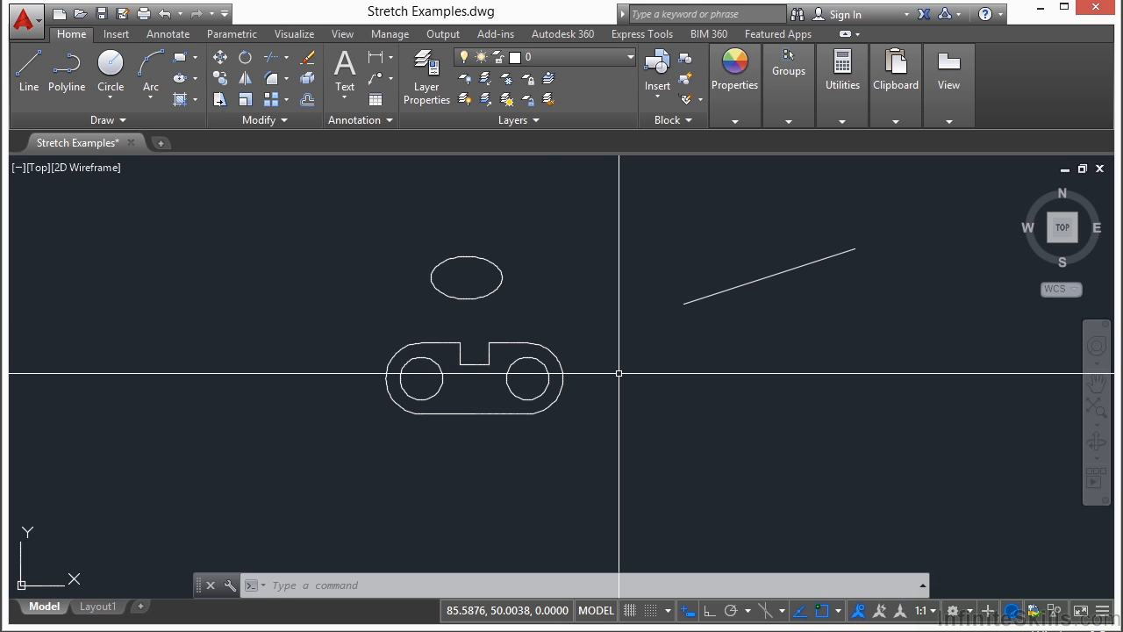
Step: Stretch the right half of the link shape about 9 units to the right with a crossing window
{"action": "scroll", "coordinate": [508, 378], "scroll_direction": "up", "scroll_amount": 2}
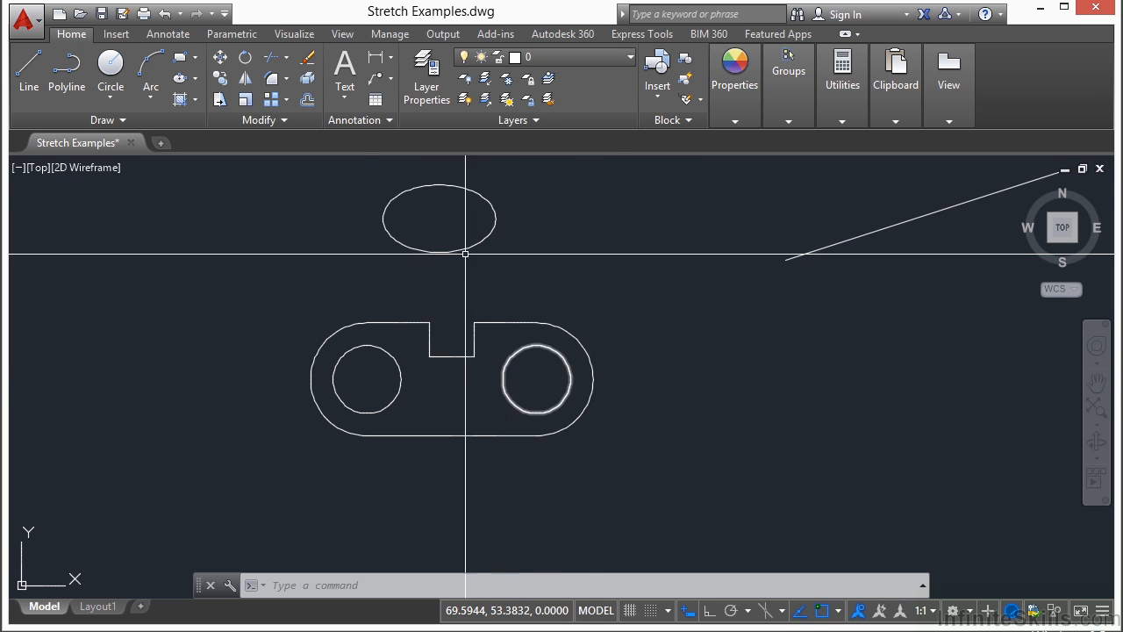
{"action": "left_click", "coordinate": [220, 98]}
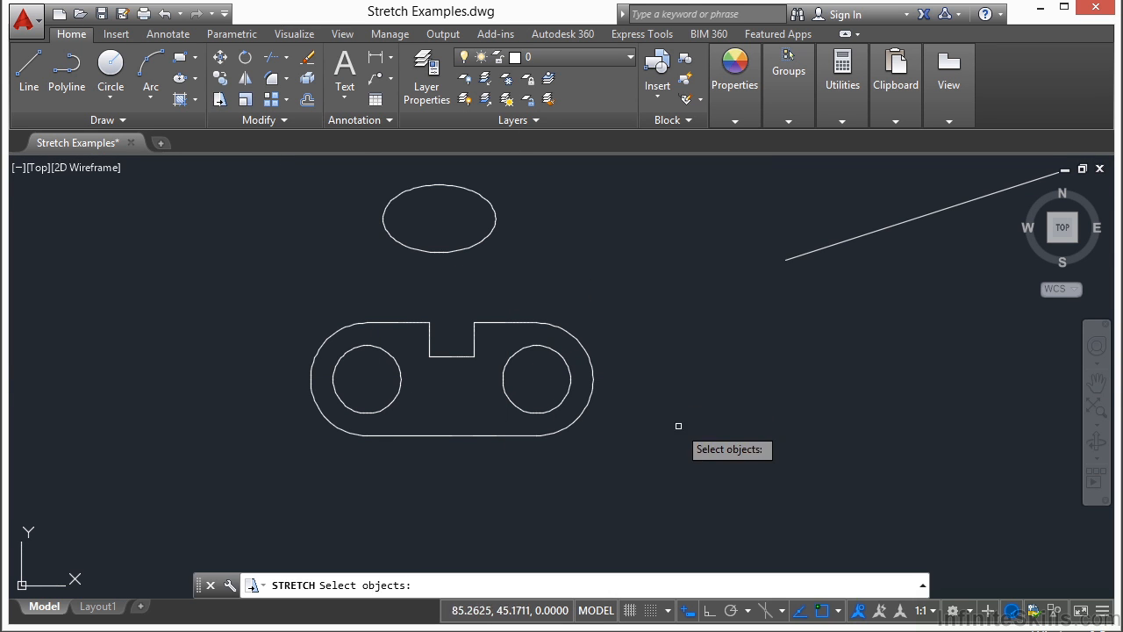
{"action": "scroll", "coordinate": [533, 430], "scroll_direction": "up", "scroll_amount": 2}
{"action": "left_click", "coordinate": [715, 208]}
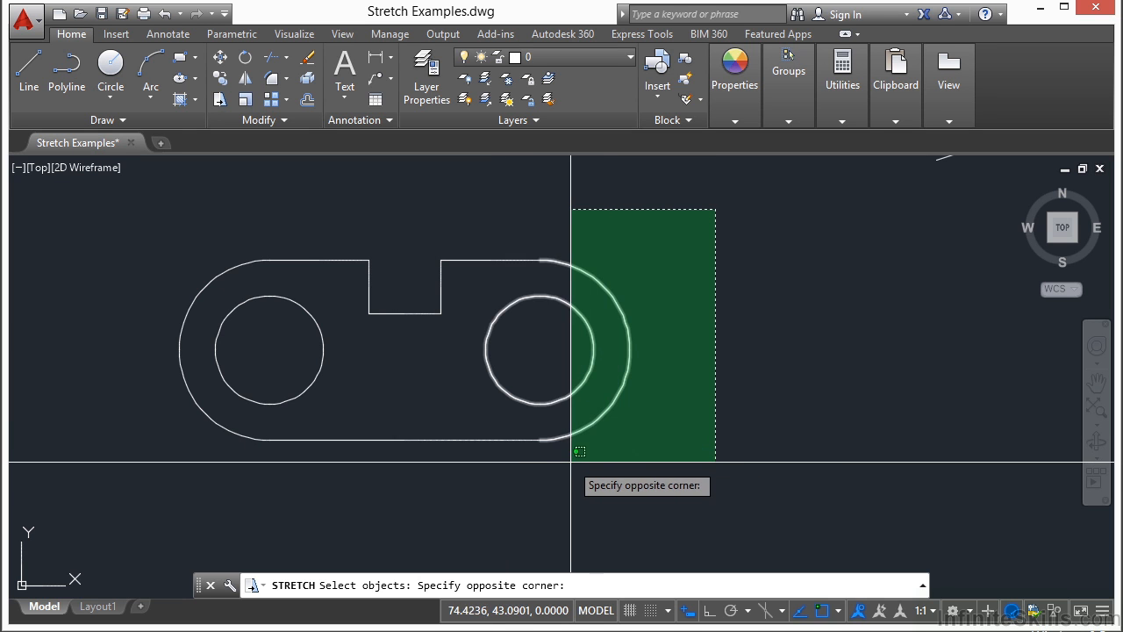
{"action": "left_click", "coordinate": [521, 465]}
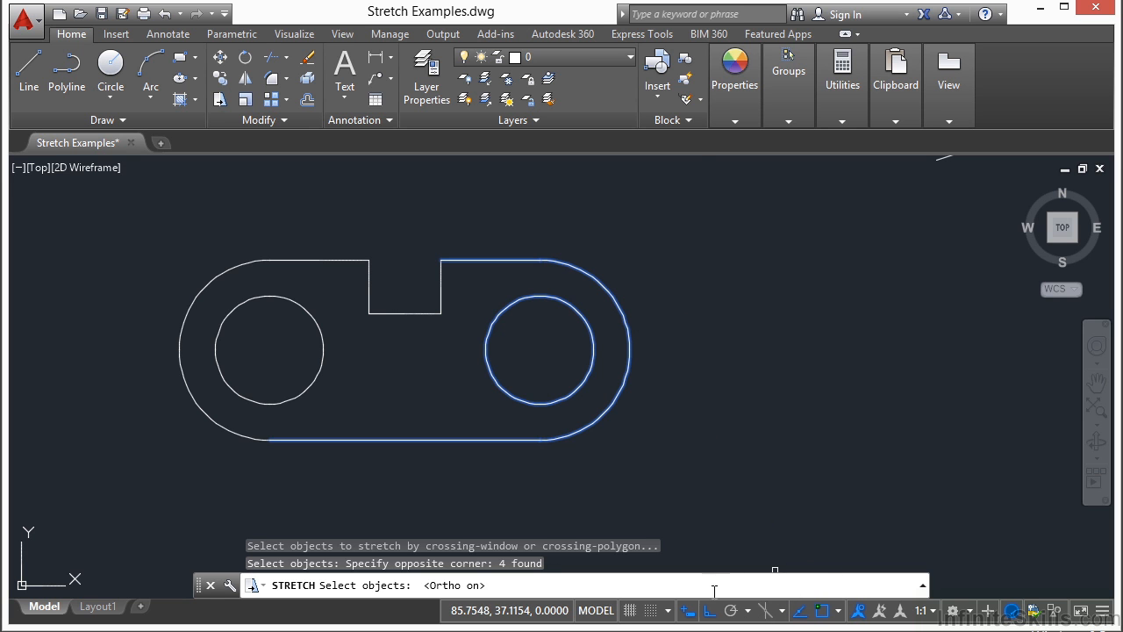
{"action": "key", "text": "Return"}
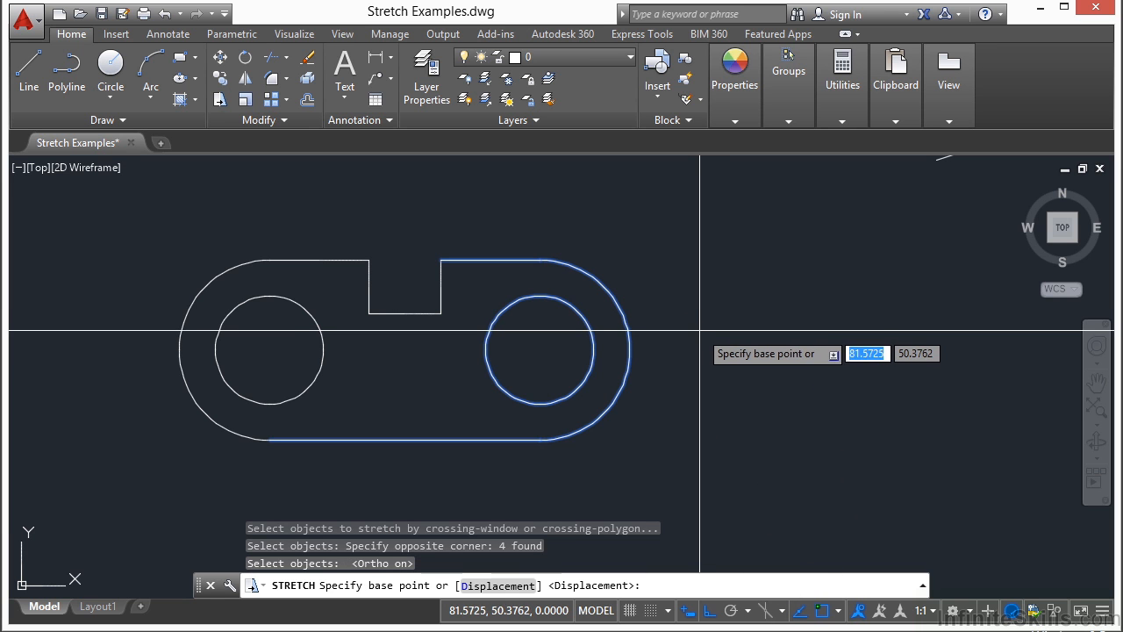
{"action": "left_click", "coordinate": [691, 467]}
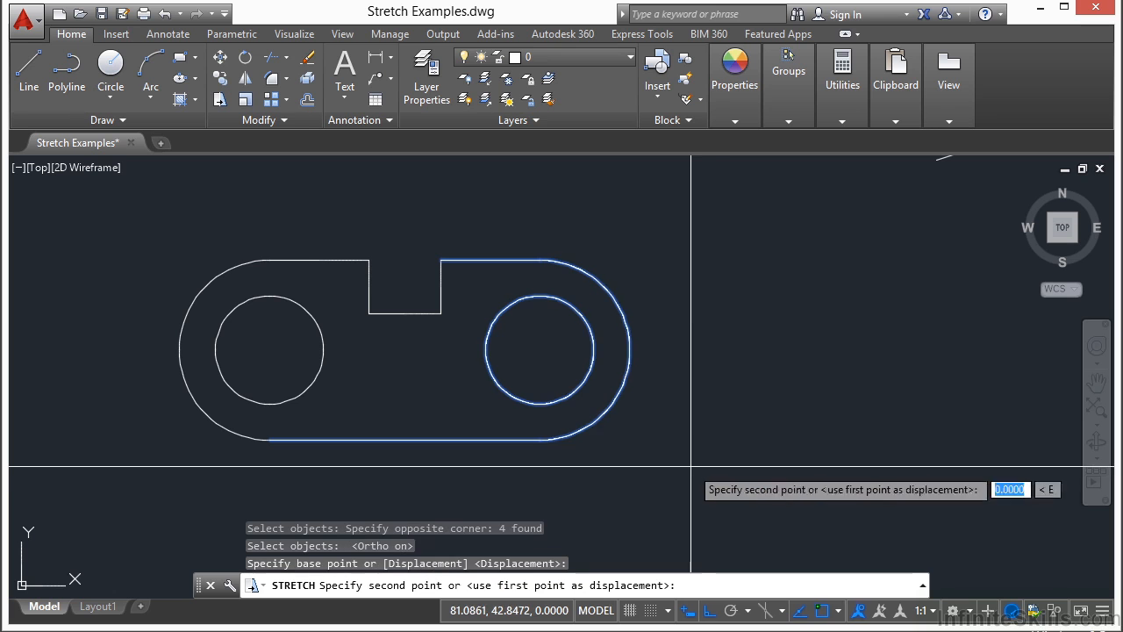
{"action": "left_click", "coordinate": [859, 457]}
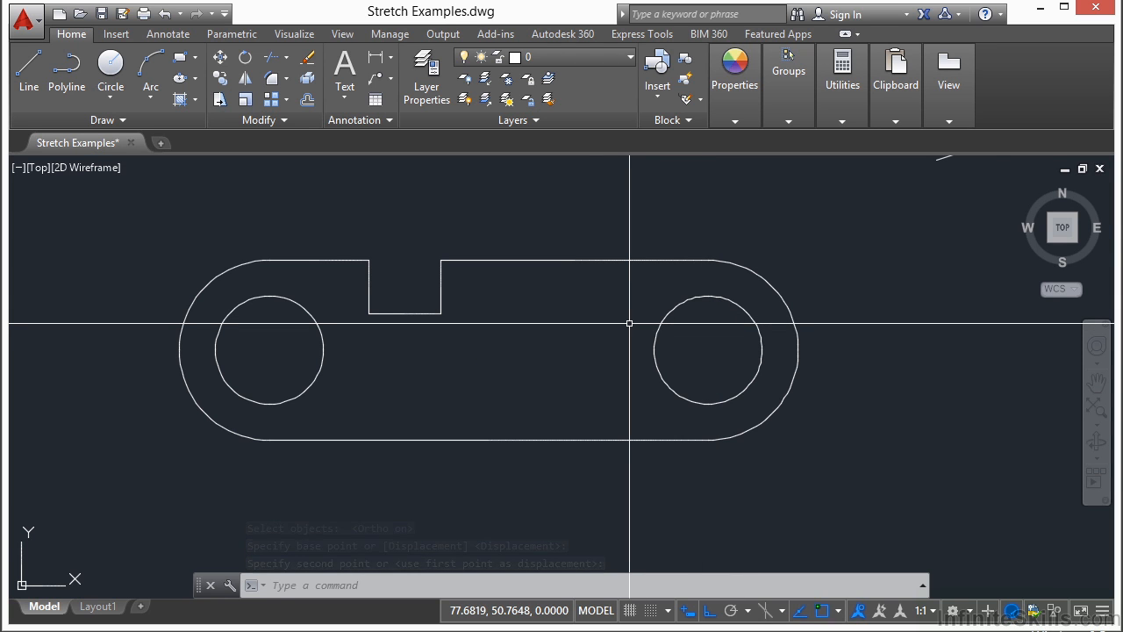
{"action": "middle_click_drag", "start_coordinate": [629, 322], "coordinate": [540, 284]}
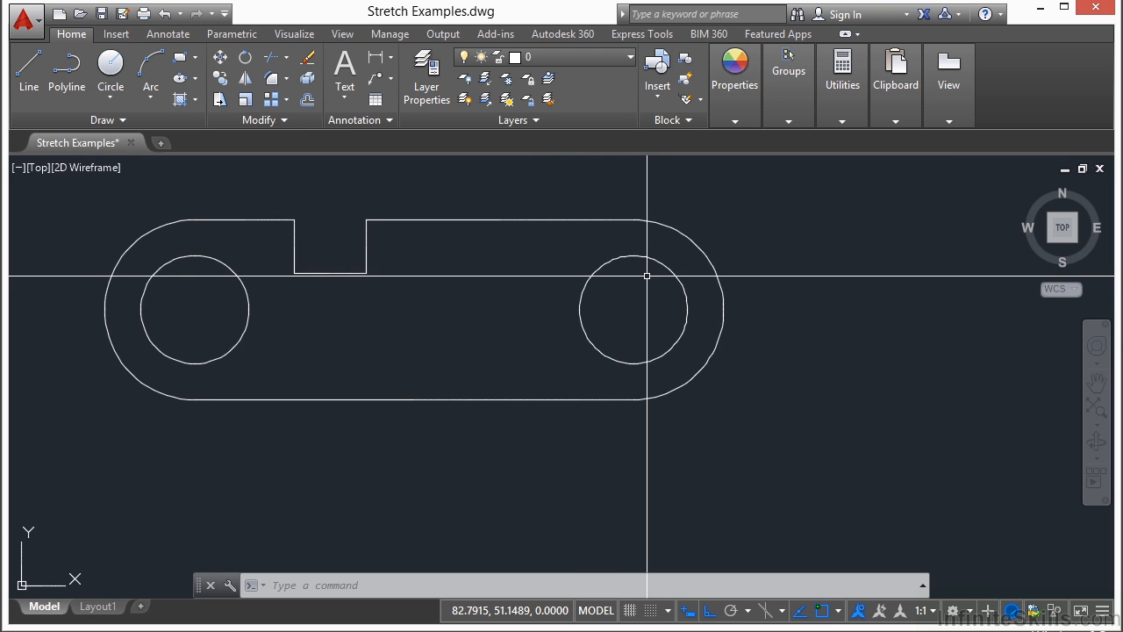
Step: Stretch the link's right half to the left with a crossing window, then undo that stretch
{"action": "type", "text": "s"}
{"action": "key", "text": "Return"}
{"action": "left_click", "coordinate": [794, 184]}
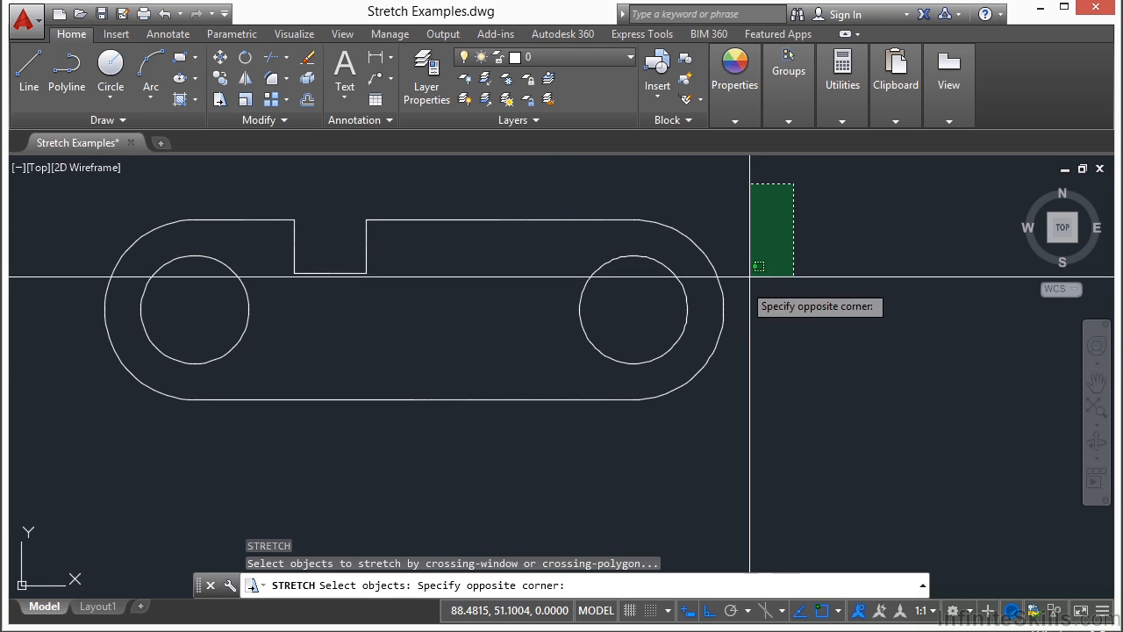
{"action": "left_click", "coordinate": [571, 445]}
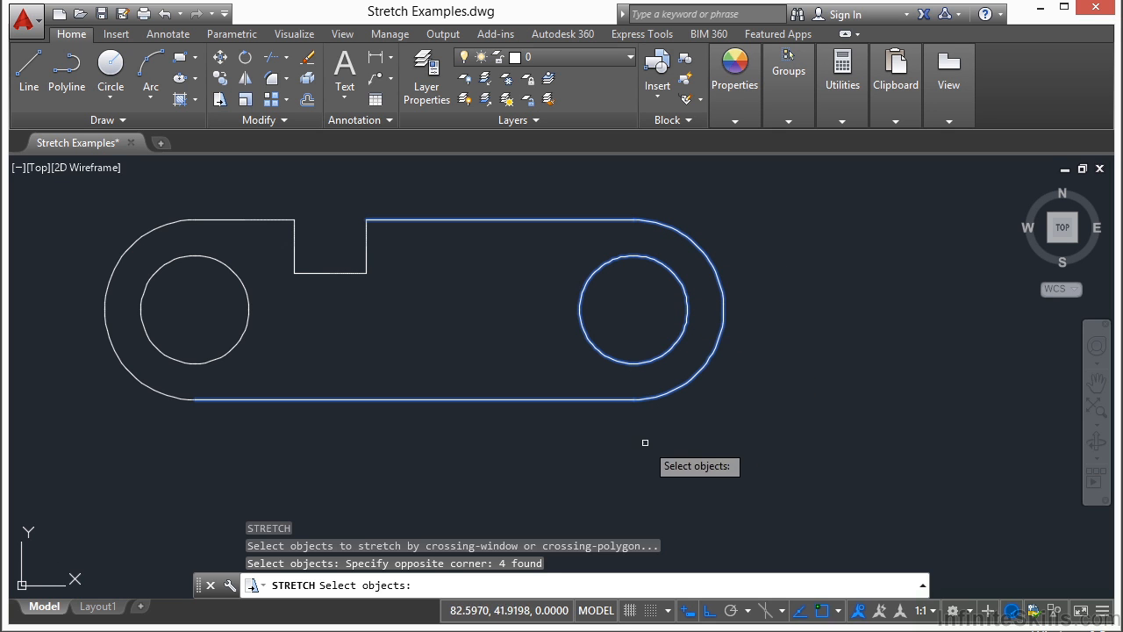
{"action": "key", "text": "Return"}
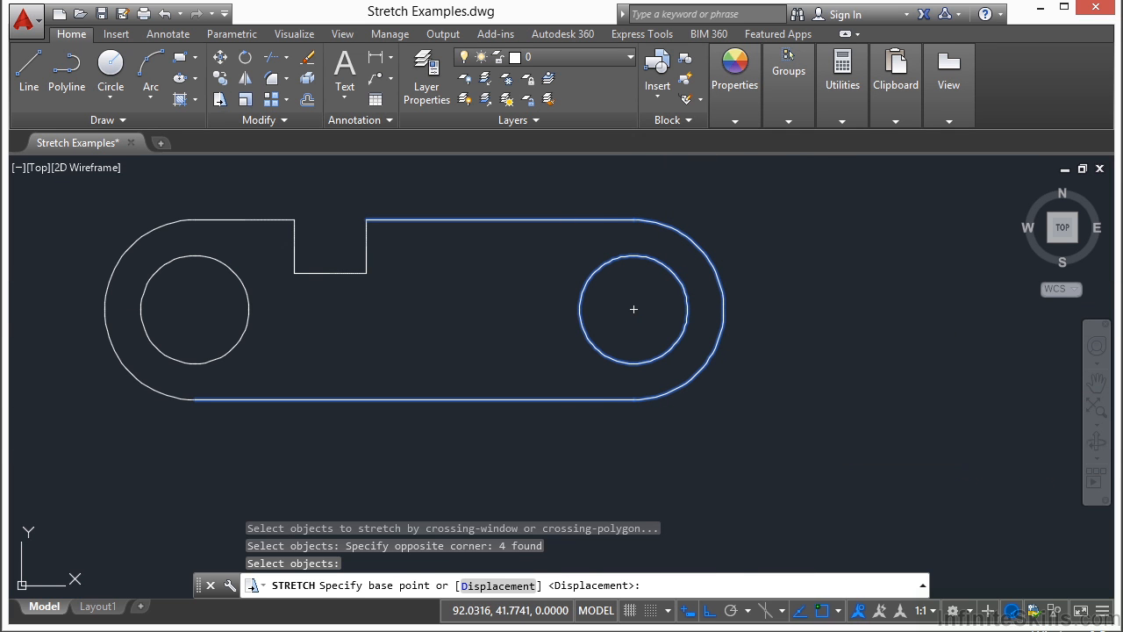
{"action": "left_click", "coordinate": [815, 445]}
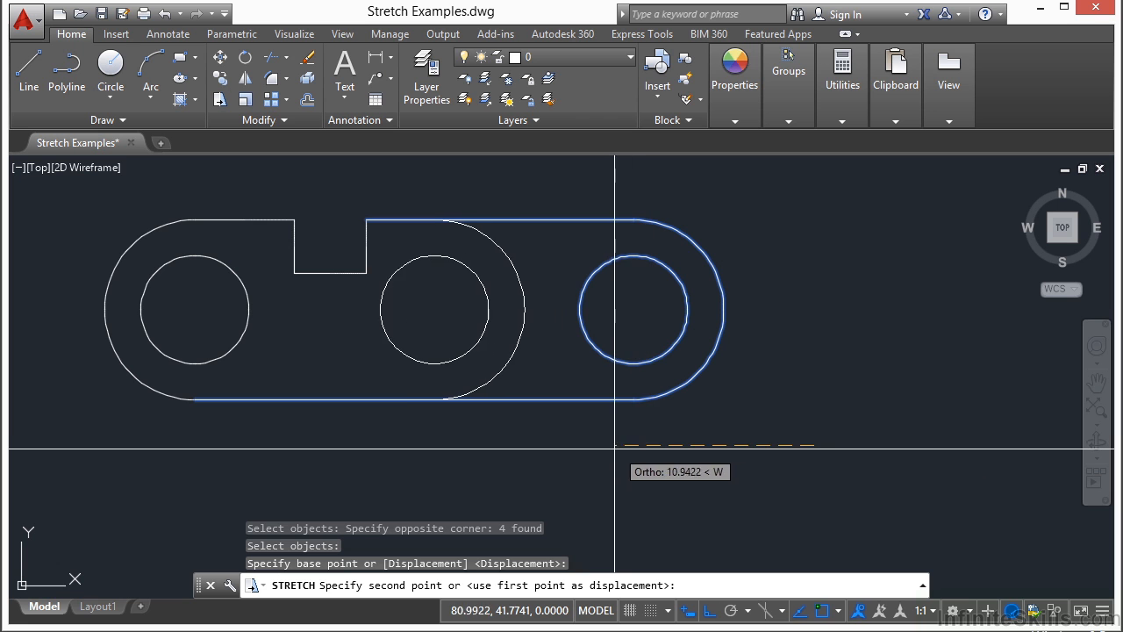
{"action": "middle_click_drag", "start_coordinate": [457, 422], "coordinate": [907, 430]}
{"action": "left_click", "coordinate": [421, 383]}
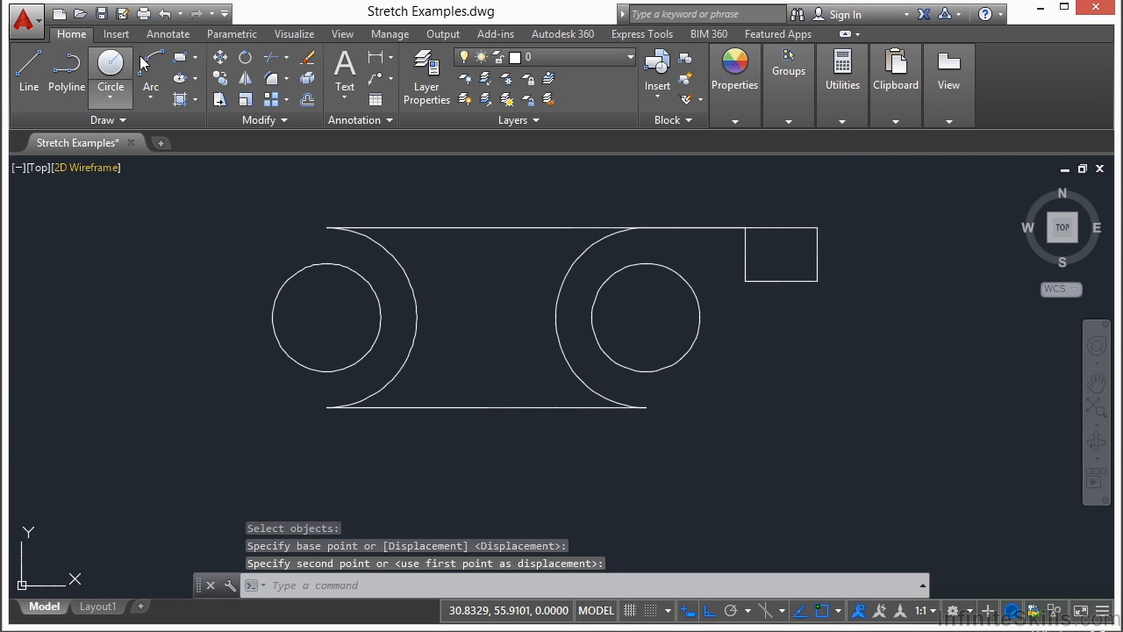
{"action": "left_click", "coordinate": [165, 15]}
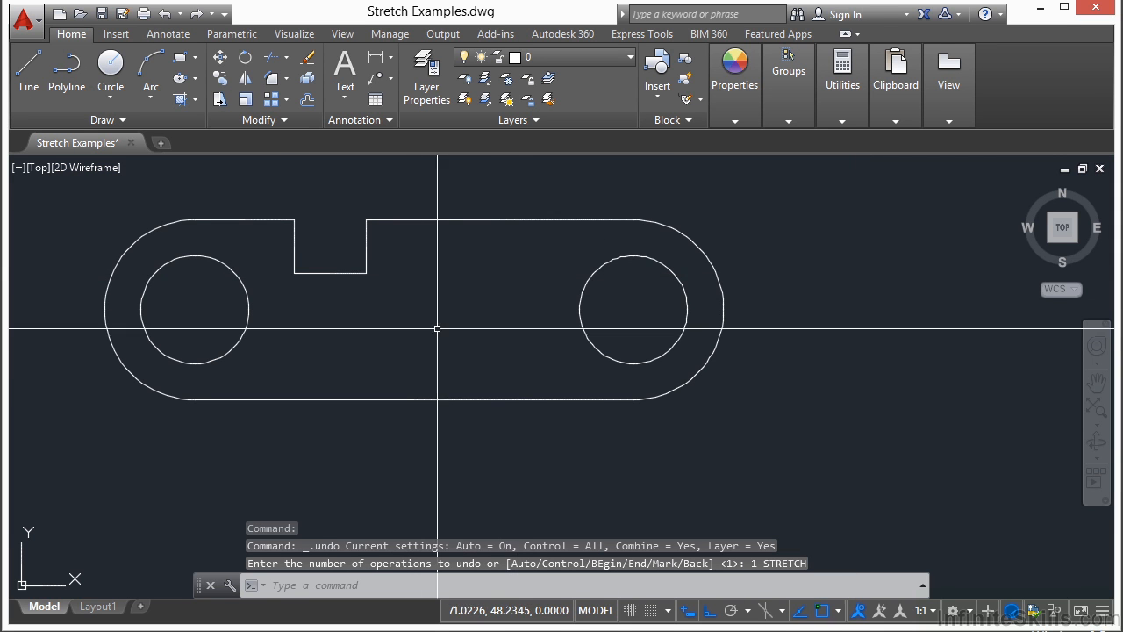
Step: Stretch the link's right end to the right with a crossing window, removing the right hole circle from the selection
{"action": "type", "text": "s"}
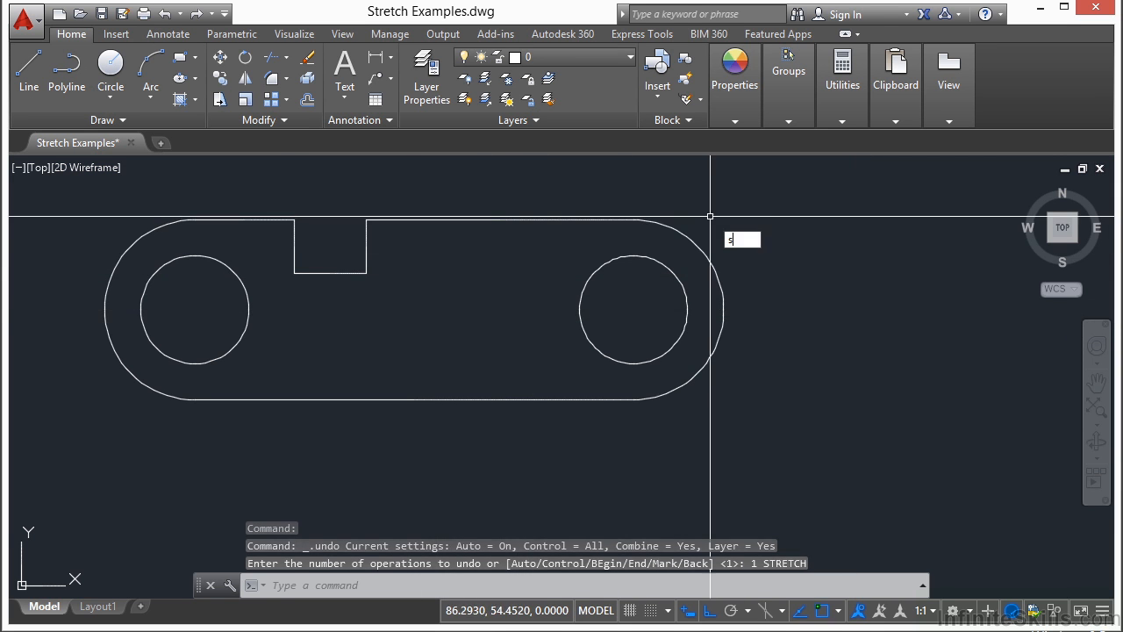
{"action": "key", "text": "Return"}
{"action": "left_click", "coordinate": [796, 184]}
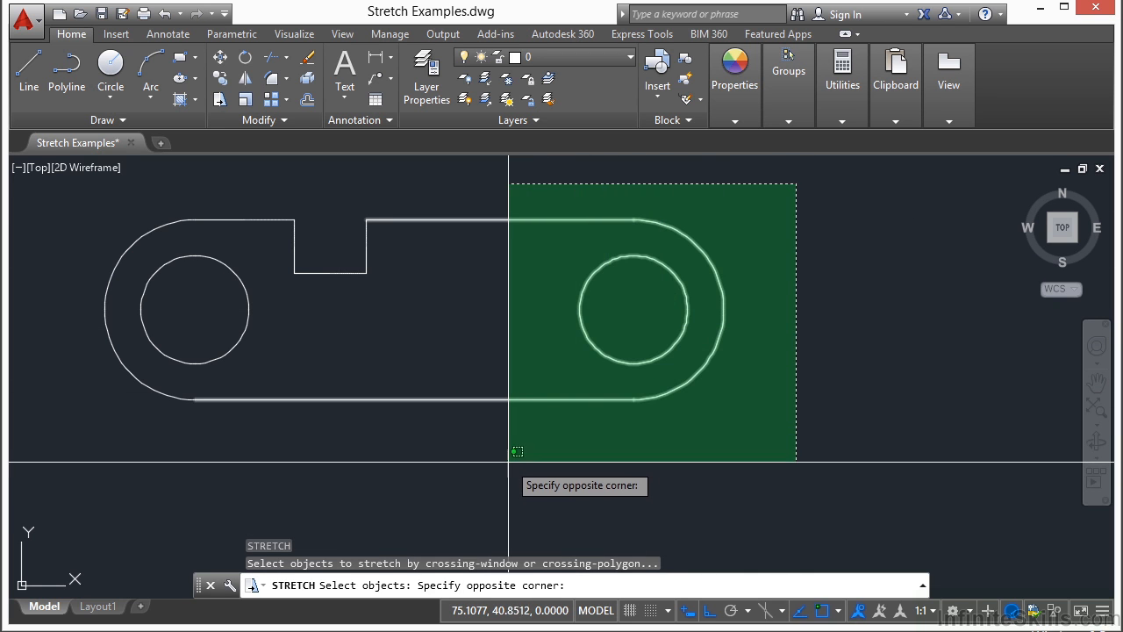
{"action": "left_click", "coordinate": [509, 474]}
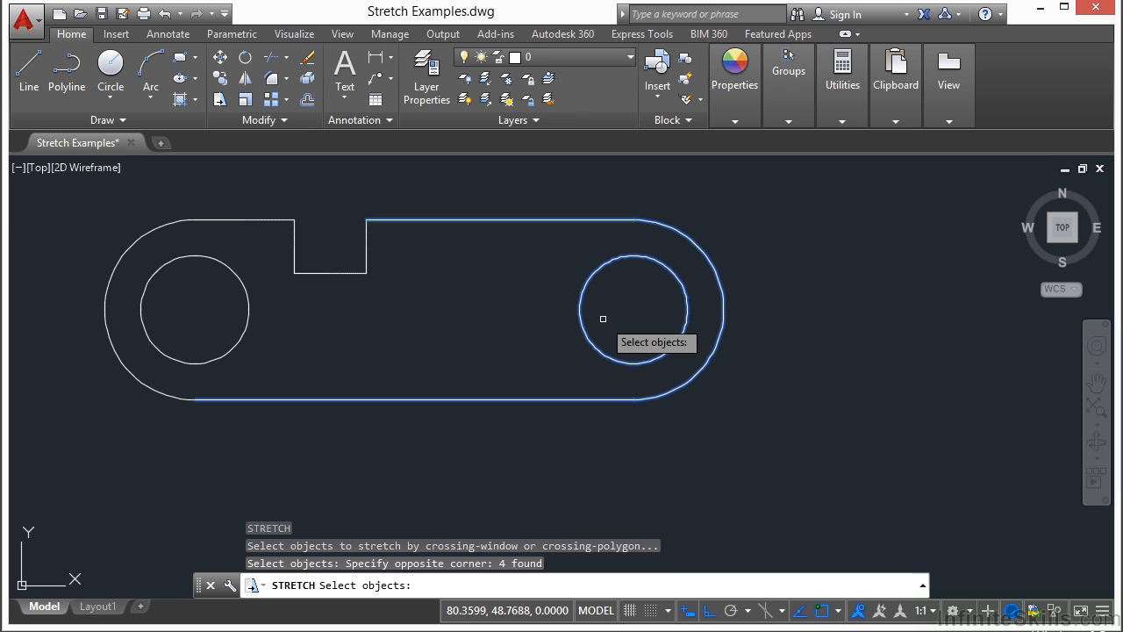
{"action": "left_click", "coordinate": [585, 338], "text": "shift"}
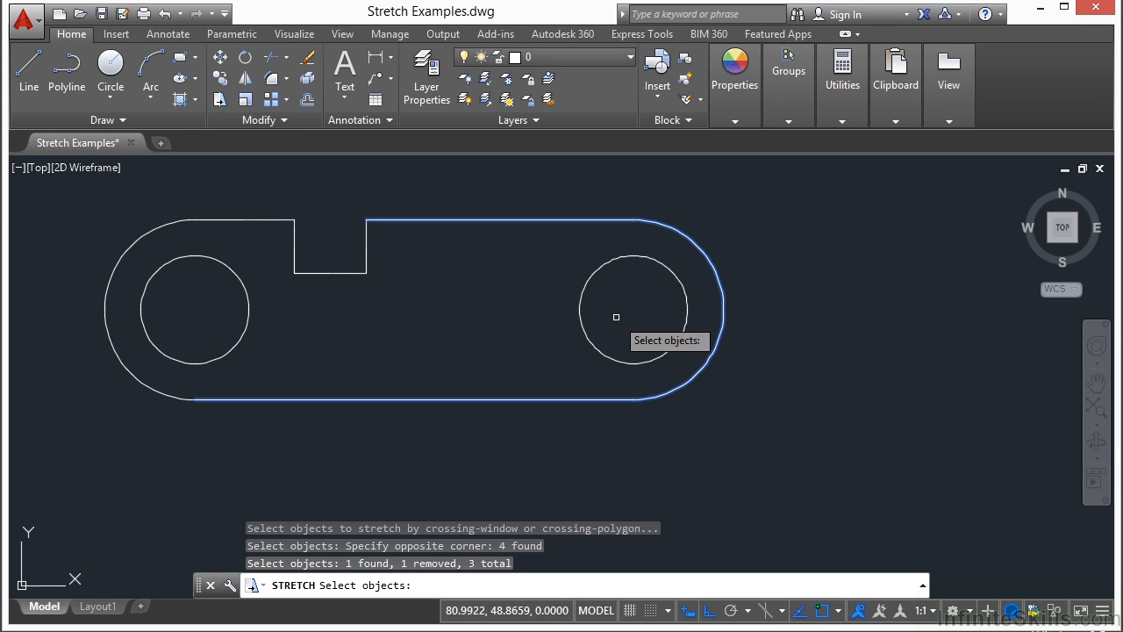
{"action": "key", "text": "Return"}
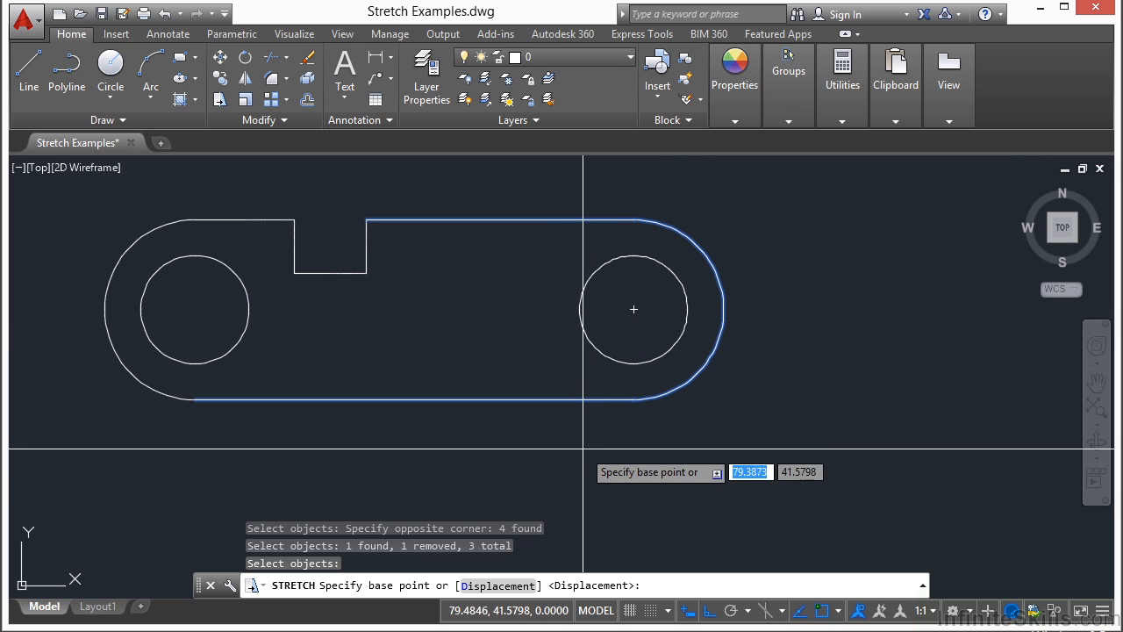
{"action": "left_click", "coordinate": [553, 445]}
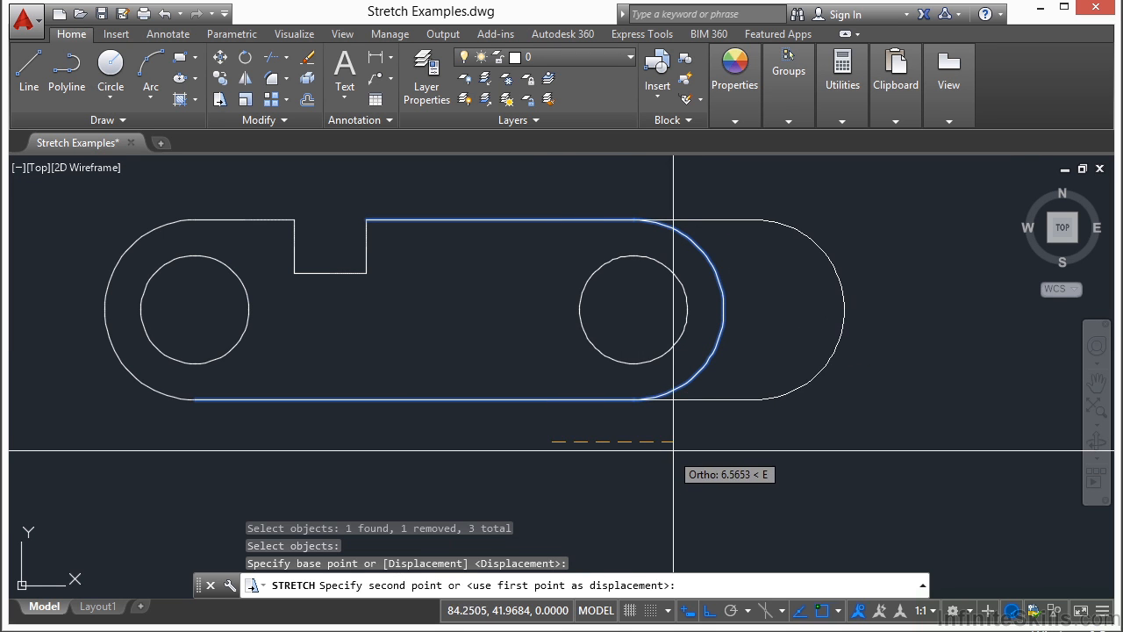
{"action": "left_click", "coordinate": [702, 446]}
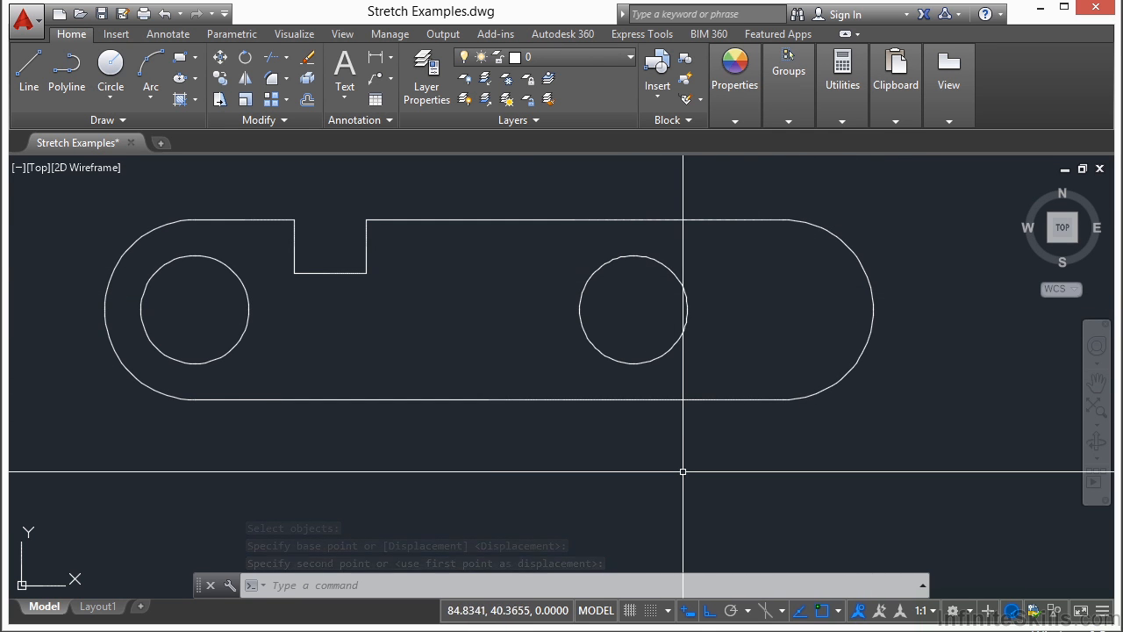
Step: Stretch the whole slot to the right using a crossing window around it
{"action": "key", "text": "Return"}
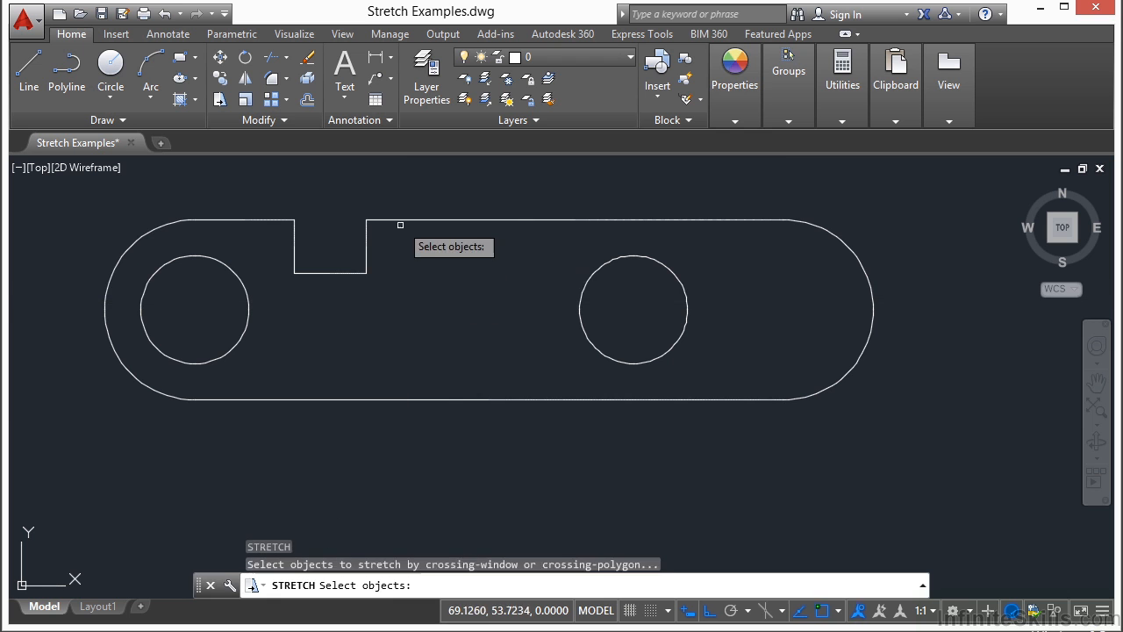
{"action": "left_click", "coordinate": [401, 196]}
{"action": "left_click", "coordinate": [283, 285]}
{"action": "key", "text": "Return"}
{"action": "left_click", "coordinate": [312, 308]}
{"action": "left_click", "coordinate": [432, 308]}
Step: Deepen the slot by stretching its bottom edge downward with a crossing window
{"action": "key", "text": "Return"}
{"action": "left_click", "coordinate": [514, 257]}
{"action": "left_click", "coordinate": [391, 304]}
{"action": "key", "text": "Return"}
{"action": "left_click", "coordinate": [372, 286]}
{"action": "left_click", "coordinate": [374, 341]}
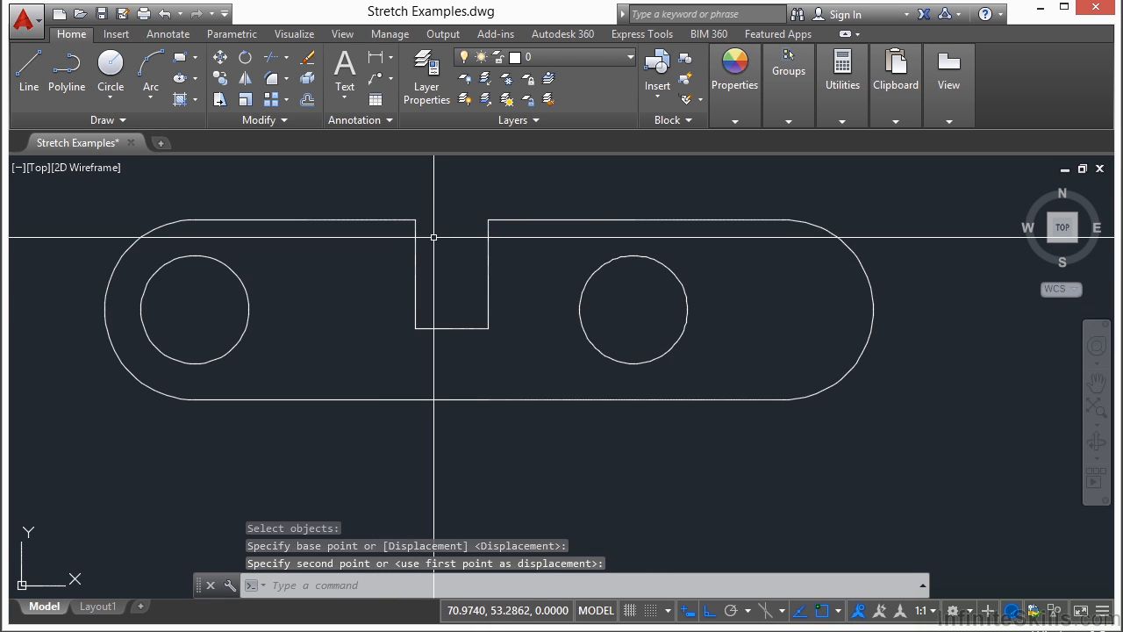
Step: Widen the slot by stretching its left edge to the left with a crossing window
{"action": "key", "text": "Return"}
{"action": "left_click", "coordinate": [441, 196]}
{"action": "left_click", "coordinate": [405, 338]}
{"action": "key", "text": "Return"}
{"action": "left_click", "coordinate": [437, 357]}
{"action": "left_click", "coordinate": [349, 354]}
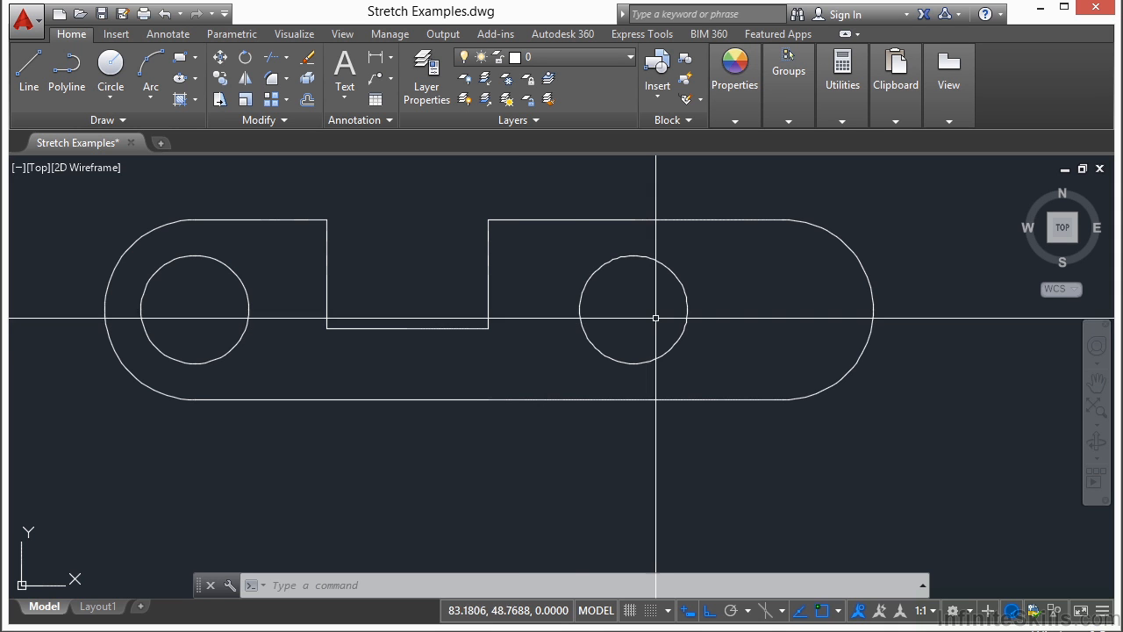
Step: Move the right hole circle to the right with Stretch, using a crossing window over its center
{"action": "type", "text": "s"}
{"action": "key", "text": "Return"}
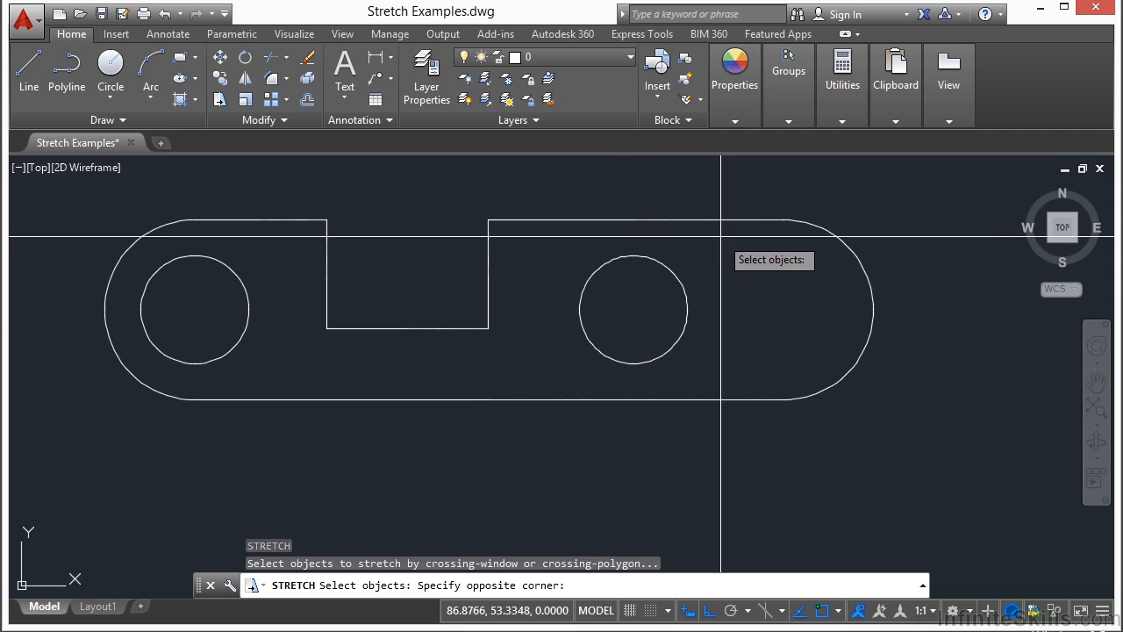
{"action": "left_click", "coordinate": [623, 385]}
{"action": "key", "text": "Return"}
{"action": "left_click", "coordinate": [709, 320]}
{"action": "left_click", "coordinate": [793, 328]}
{"action": "key", "text": "Return"}
{"action": "left_click", "coordinate": [785, 266]}
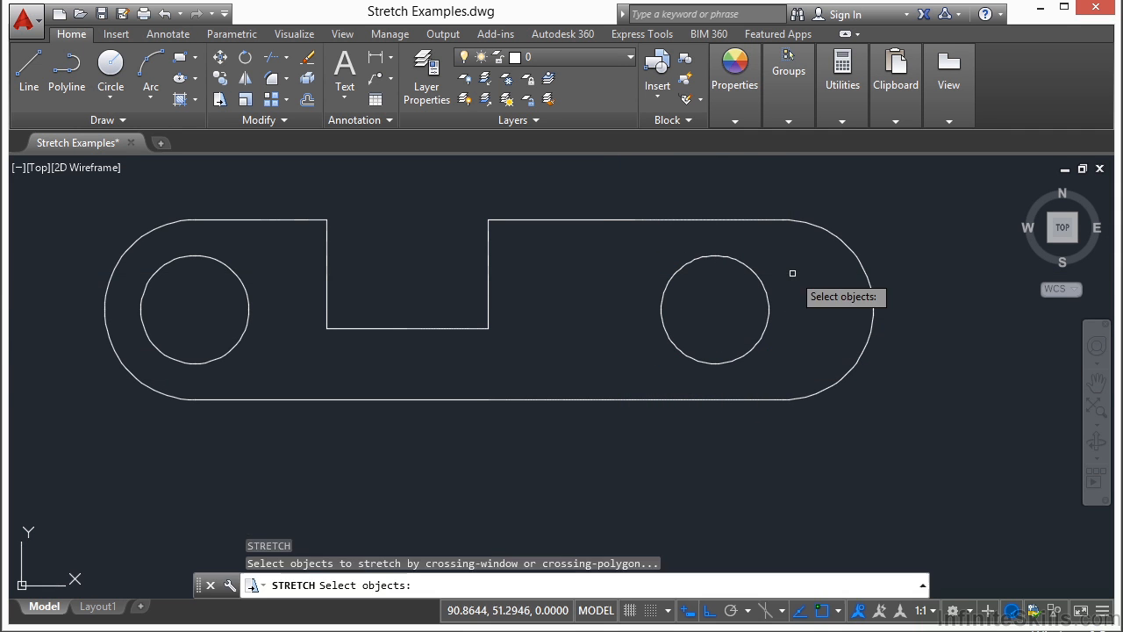
{"action": "left_click", "coordinate": [762, 296]}
{"action": "key", "text": "Return"}
{"action": "left_click", "coordinate": [782, 355]}
{"action": "left_click", "coordinate": [823, 355]}
Step: Move the right hole circle to the left with Stretch, using a crossing window around its center
{"action": "key", "text": "Return"}
{"action": "left_click", "coordinate": [805, 291]}
{"action": "left_click", "coordinate": [710, 314]}
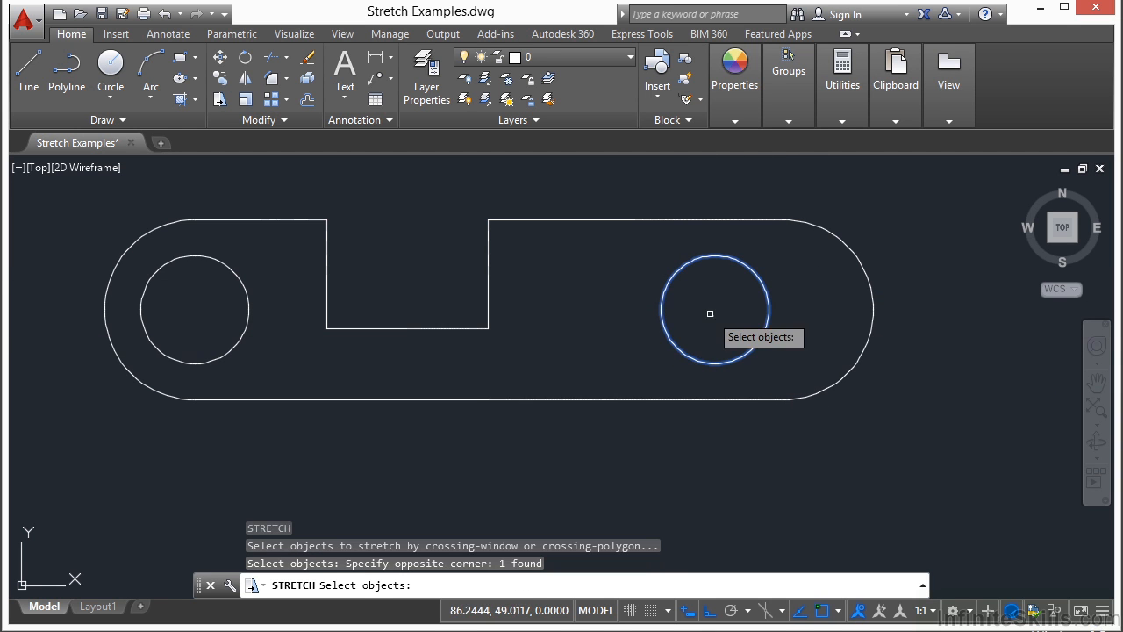
{"action": "key", "text": "Return"}
{"action": "left_click", "coordinate": [613, 358]}
{"action": "left_click", "coordinate": [494, 357]}
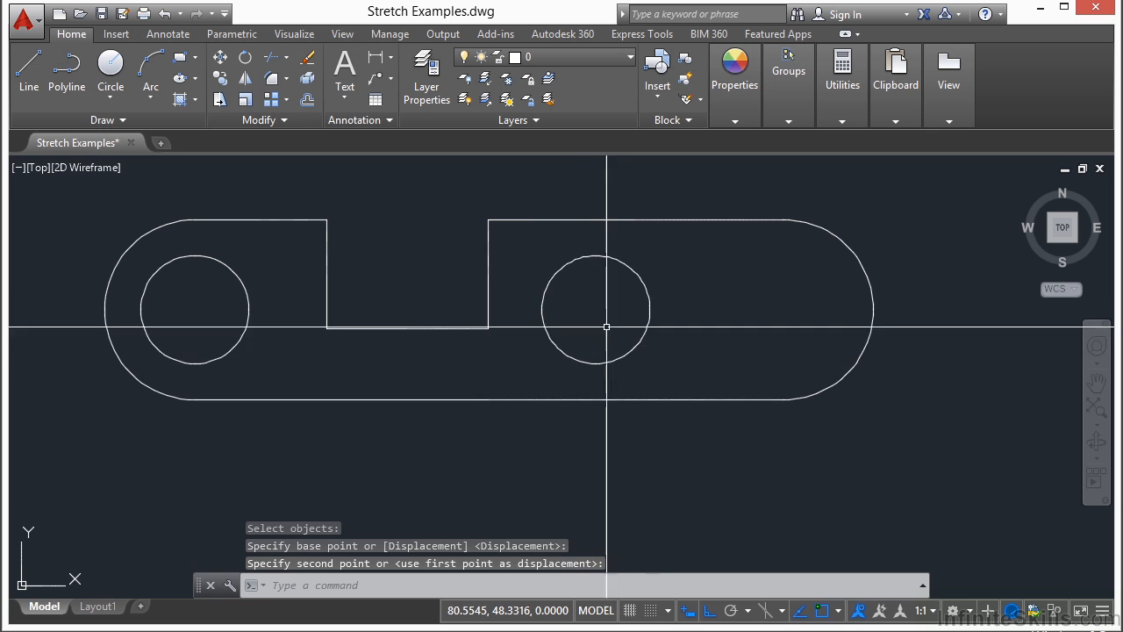
{"action": "left_click", "coordinate": [644, 339]}
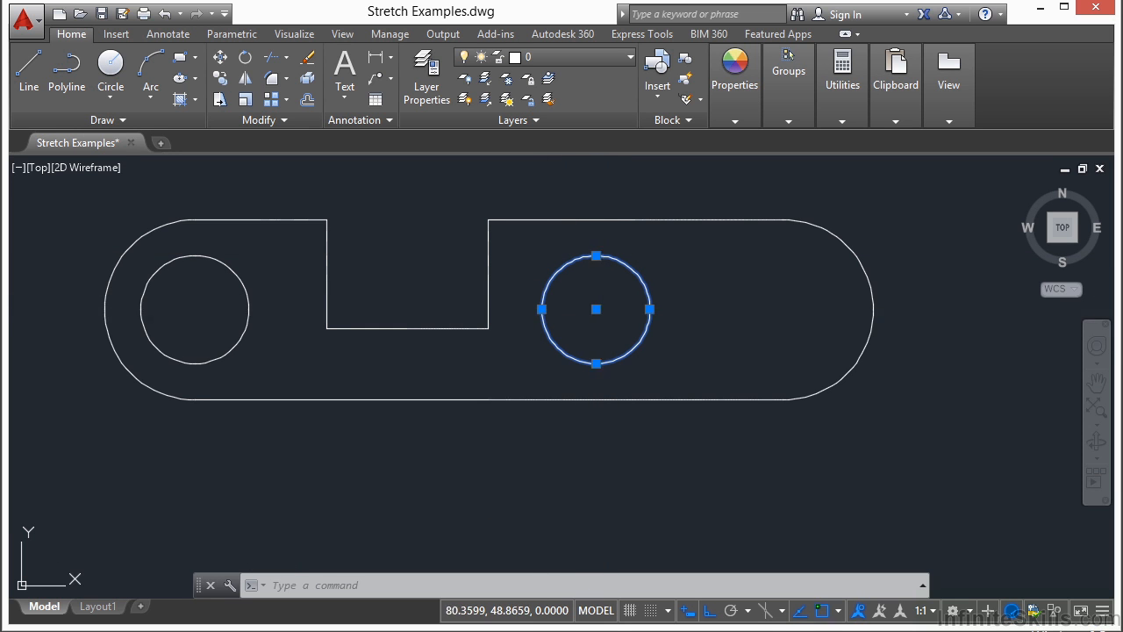
{"action": "key", "text": "Escape"}
Step: Try to stretch the ellipse with a crossing window over its right side
{"action": "scroll", "coordinate": [457, 396], "scroll_direction": "down", "scroll_amount": 4}
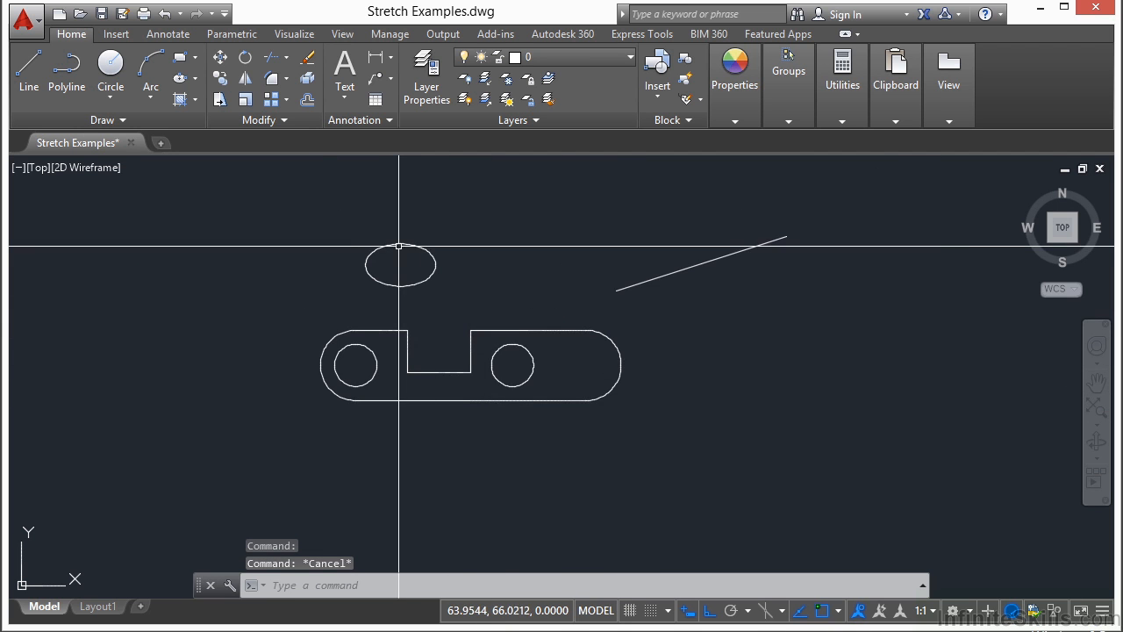
{"action": "scroll", "coordinate": [400, 246], "scroll_direction": "up", "scroll_amount": 2}
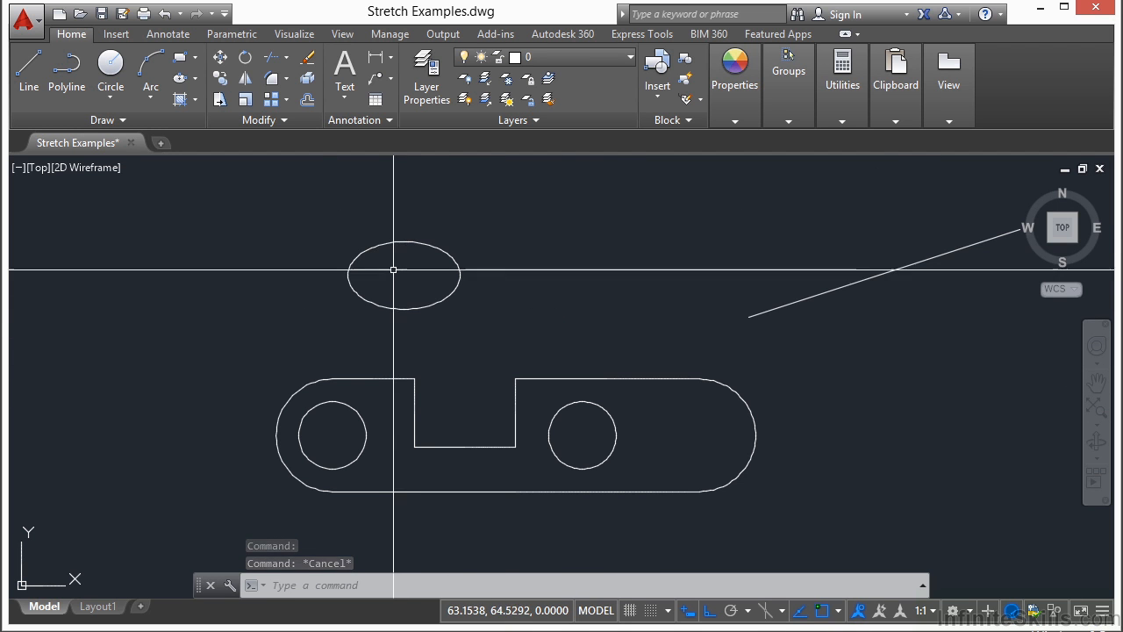
{"action": "left_click", "coordinate": [426, 307]}
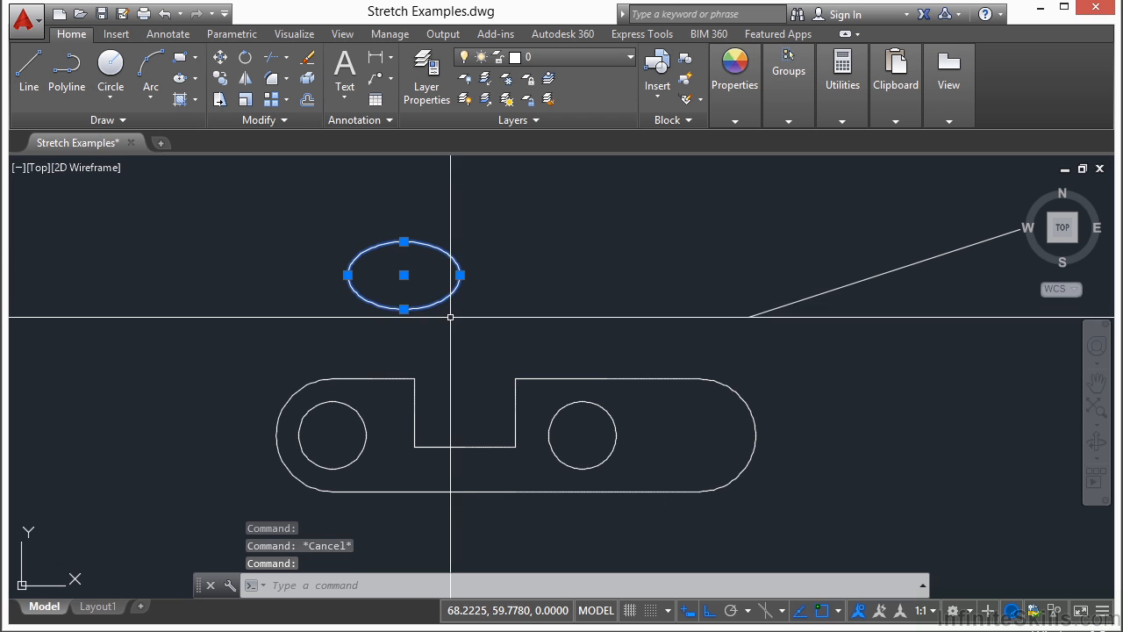
{"action": "type", "text": "s"}
{"action": "key", "text": "Return"}
{"action": "left_click", "coordinate": [508, 215]}
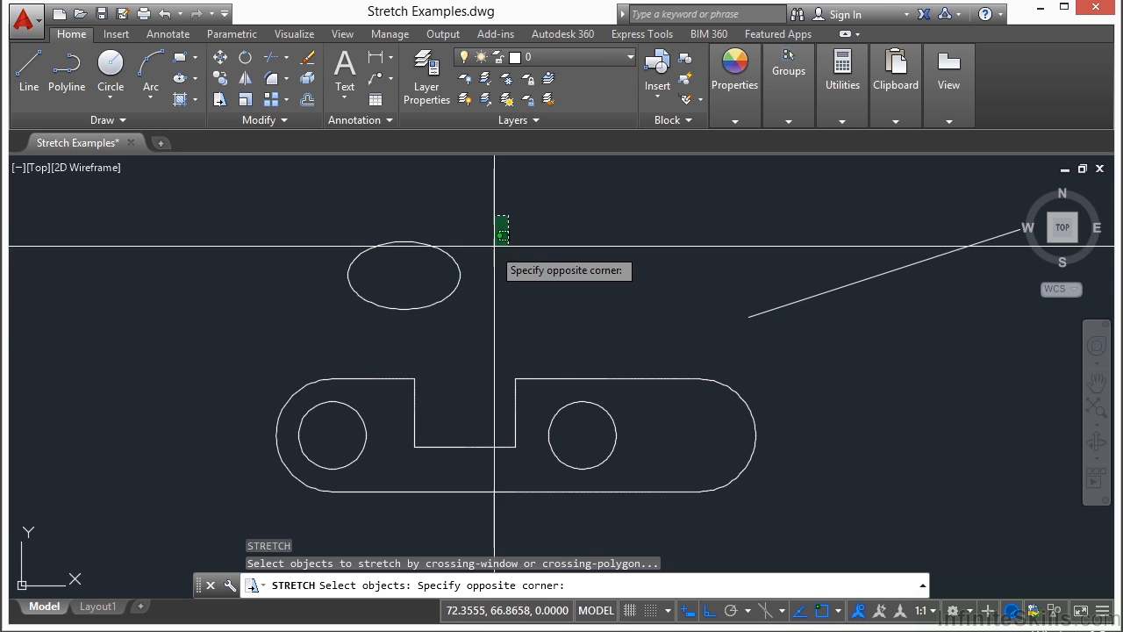
{"action": "left_click", "coordinate": [430, 332]}
{"action": "key", "text": "Return"}
{"action": "left_click", "coordinate": [547, 243]}
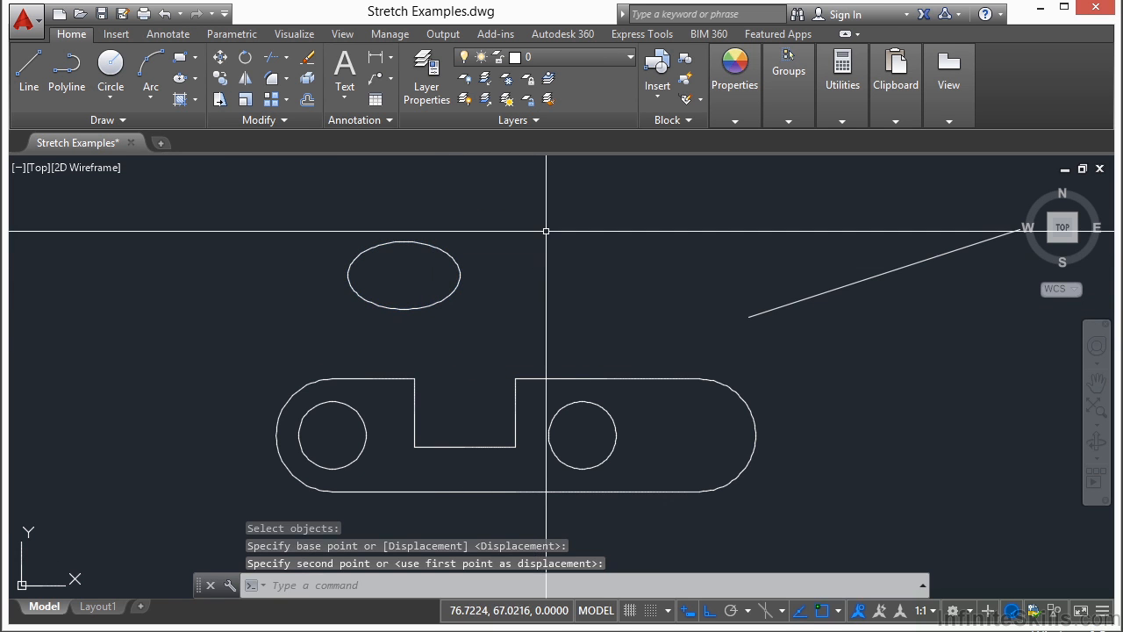
Step: Move the ellipse to the right with Stretch, using a crossing window around its center
{"action": "left_click", "coordinate": [538, 210]}
{"action": "key", "text": "Return"}
{"action": "left_click", "coordinate": [537, 211]}
{"action": "left_click", "coordinate": [389, 333]}
{"action": "key", "text": "Return"}
{"action": "left_click", "coordinate": [401, 333]}
{"action": "left_click", "coordinate": [526, 325]}
Step: Widen and heighten the ellipse by stretching its quadrant grips outward
{"action": "key", "text": "Return"}
{"action": "left_click", "coordinate": [639, 219]}
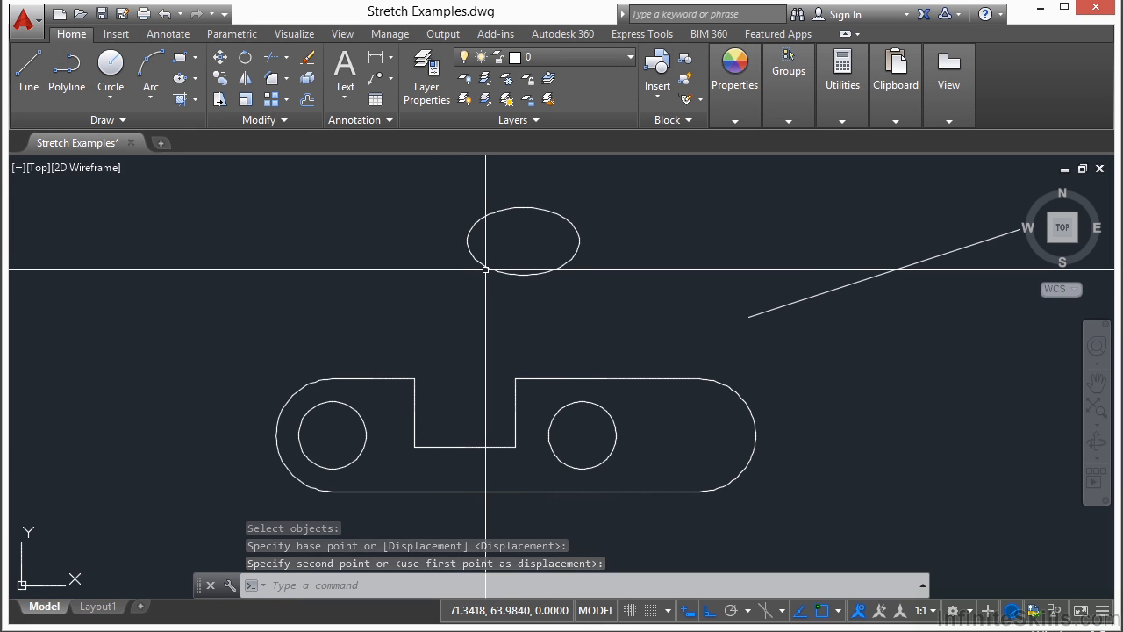
{"action": "left_click", "coordinate": [493, 266]}
{"action": "left_click", "coordinate": [581, 241]}
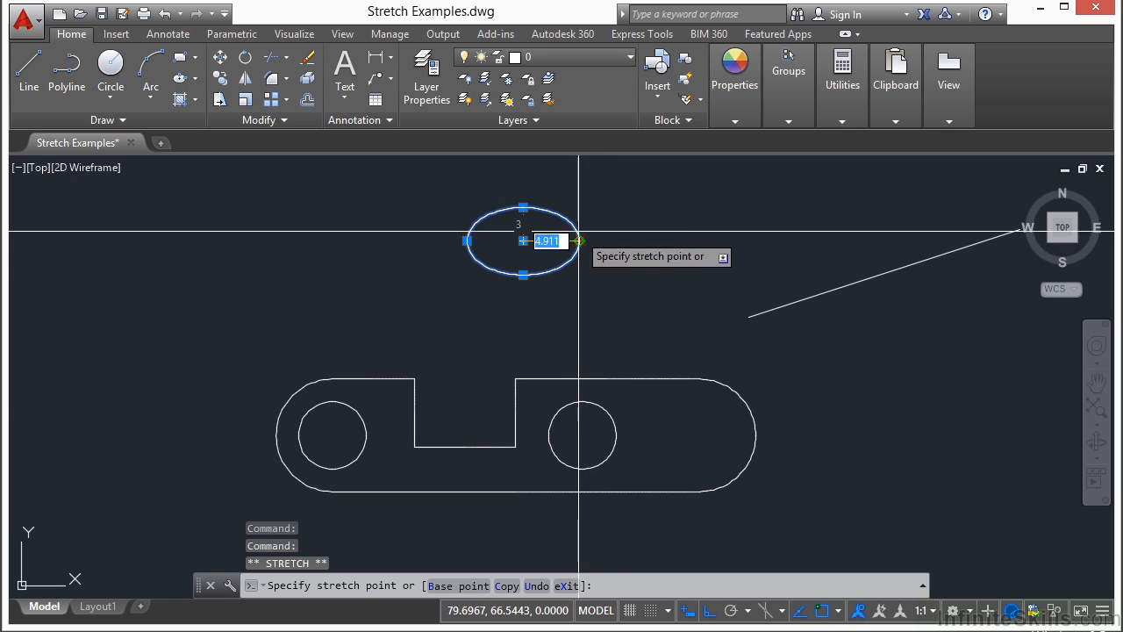
{"action": "left_click", "coordinate": [652, 245]}
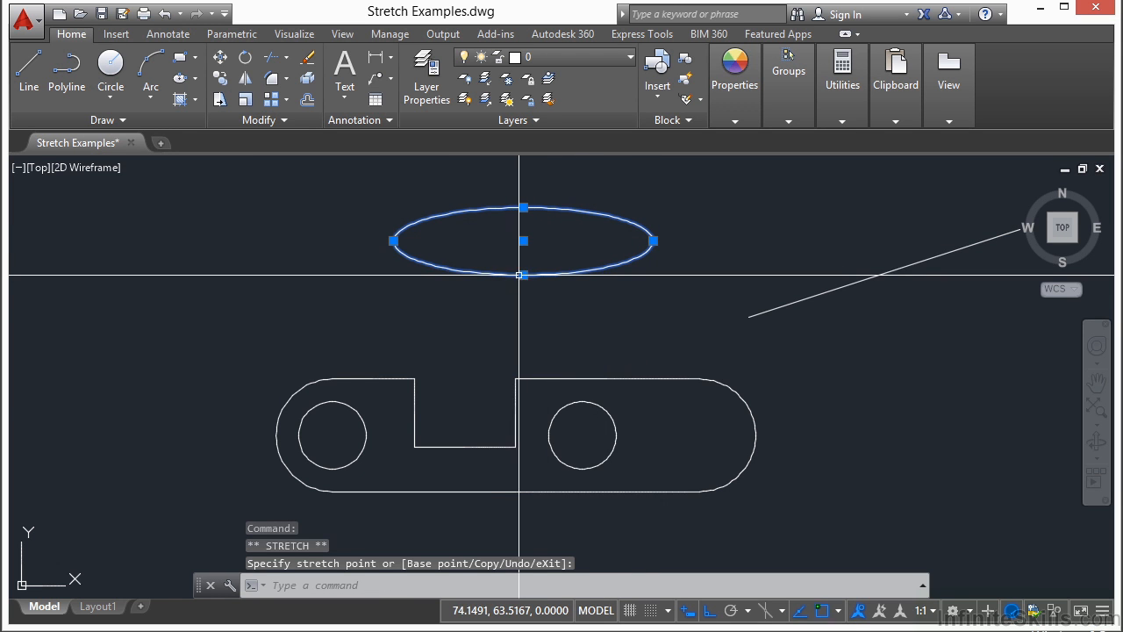
{"action": "left_click", "coordinate": [523, 305]}
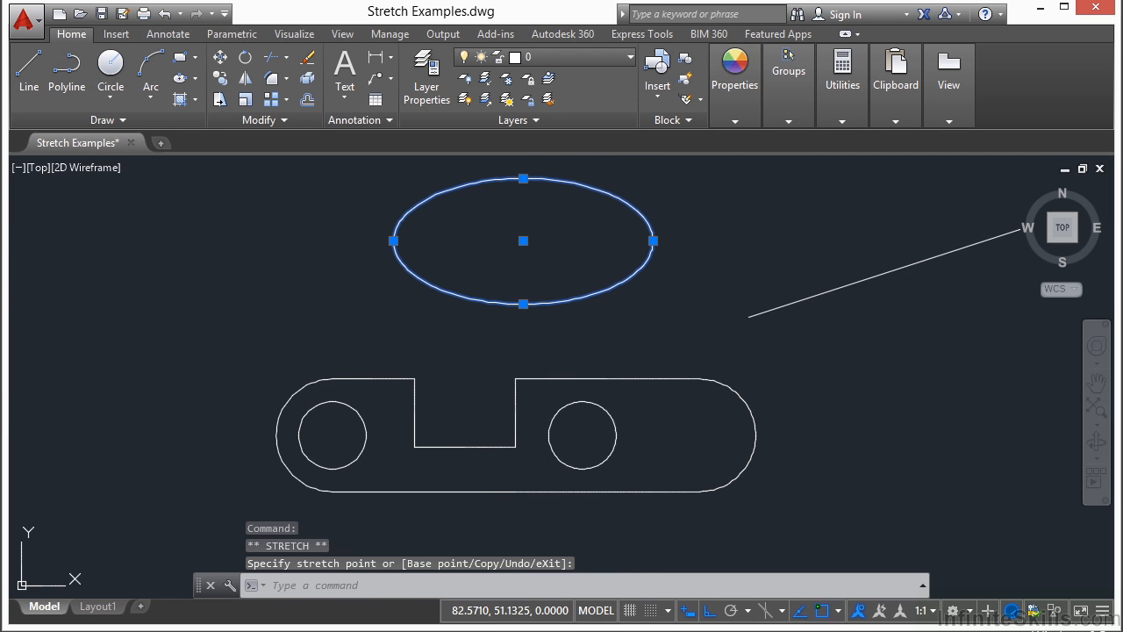
Step: Enlarge the right hole circle by stretching its quadrant grip outward
{"action": "left_click", "coordinate": [615, 435]}
{"action": "left_click", "coordinate": [616, 435]}
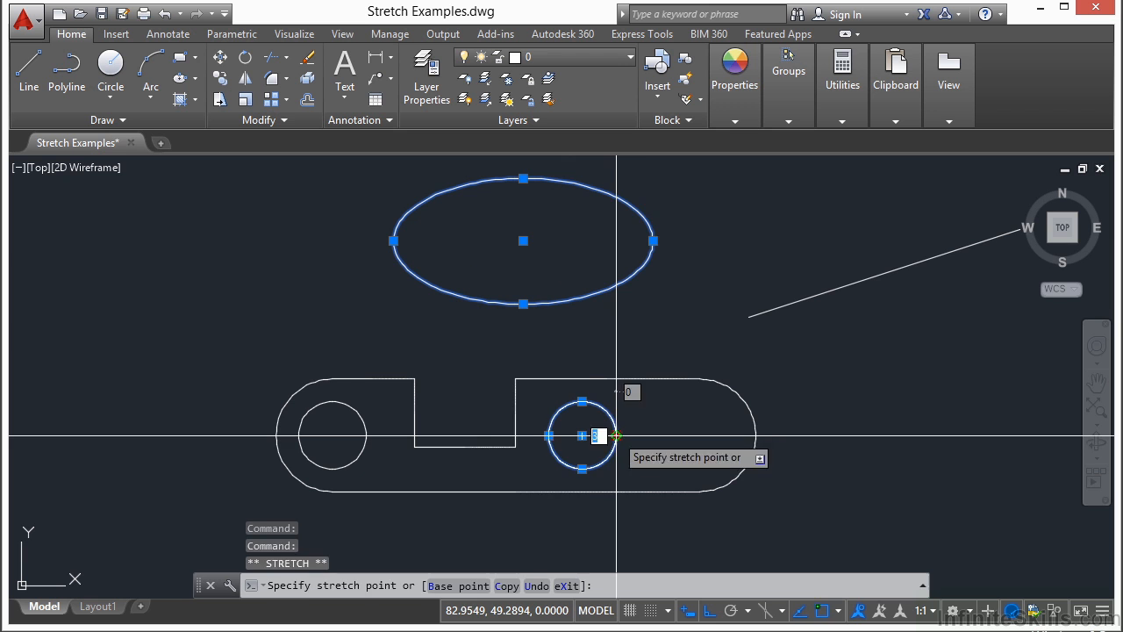
{"action": "left_click", "coordinate": [684, 432]}
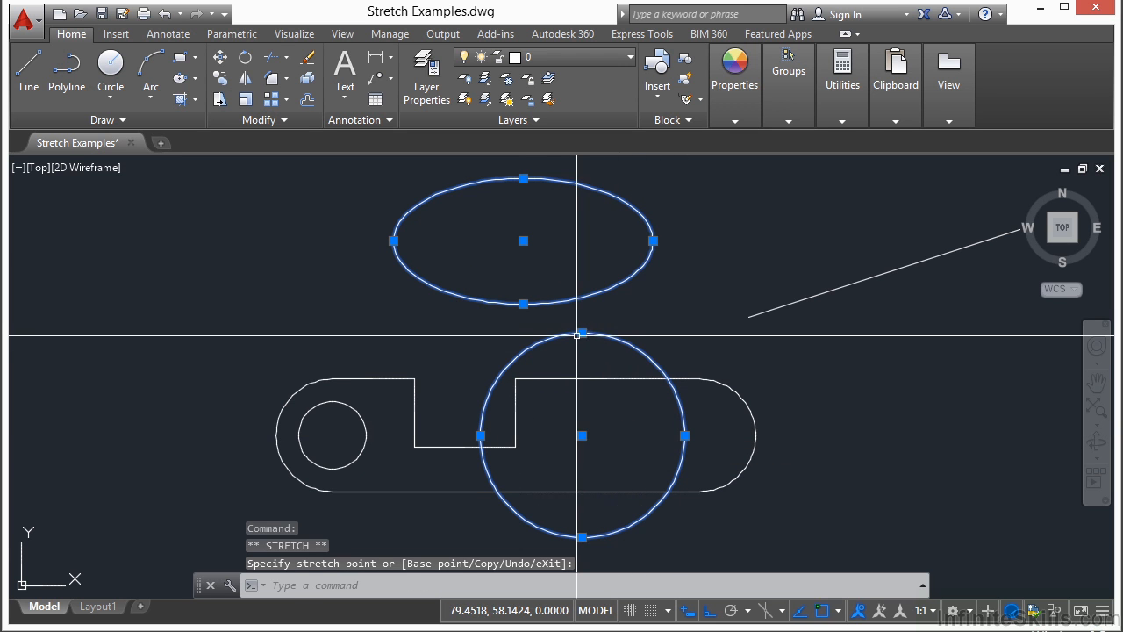
{"action": "key", "text": "Escape"}
{"action": "scroll", "coordinate": [419, 307], "scroll_direction": "down", "scroll_amount": 2}
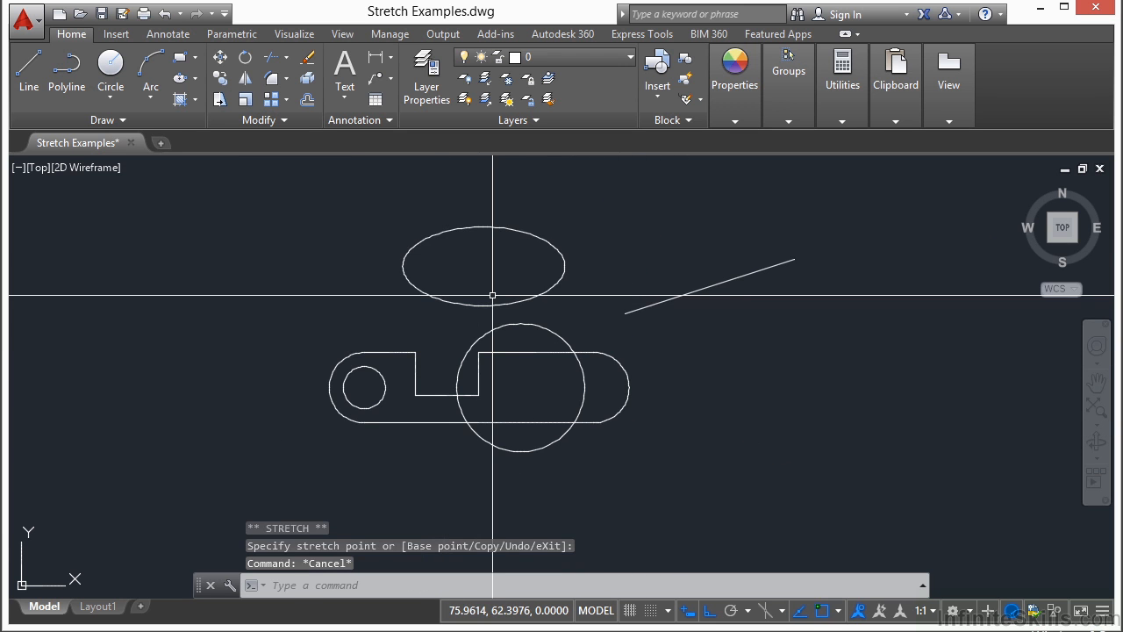